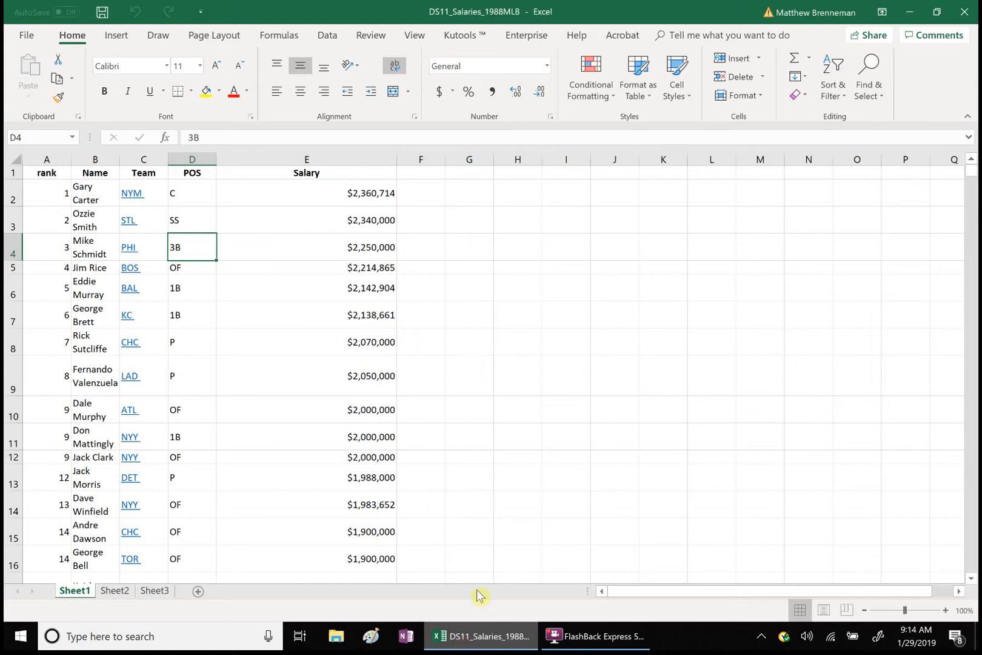
Step: Insert a histogram of the Salary column and move it over columns A to E, starting at row 9
click(331, 158)
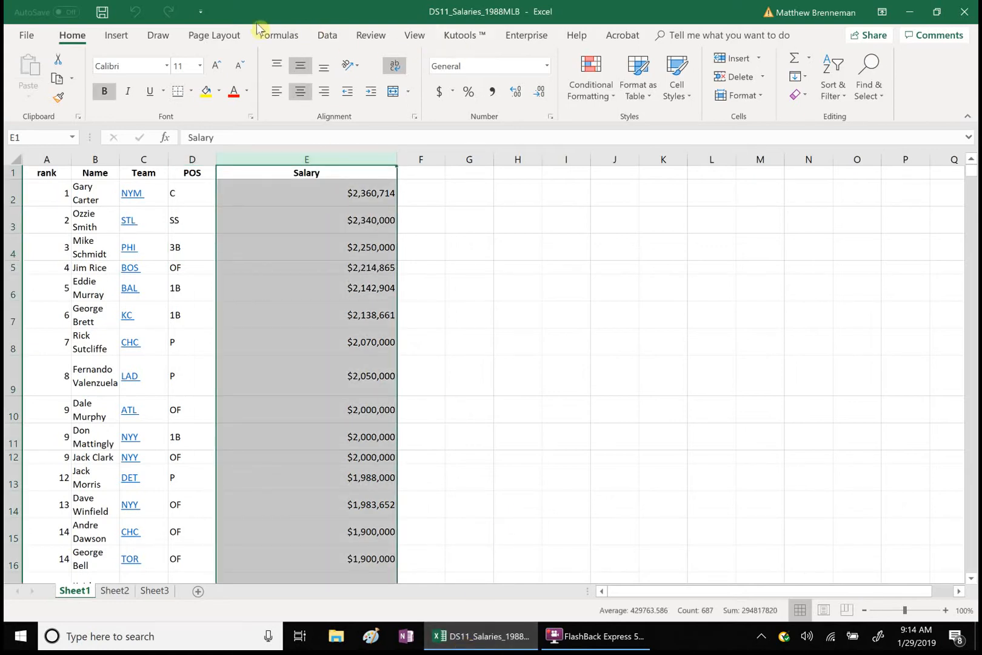
click(122, 35)
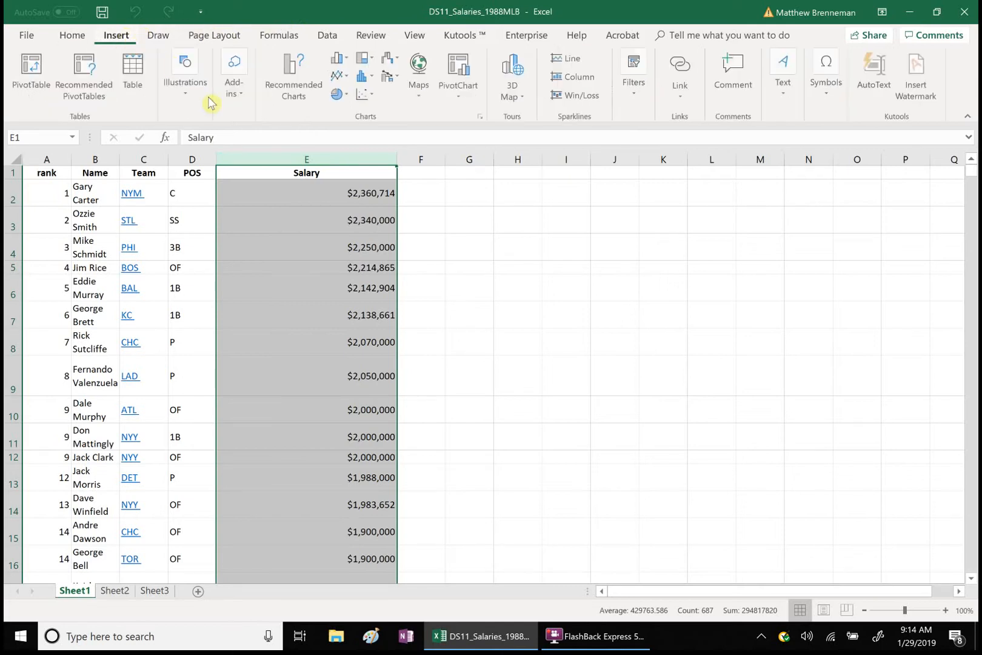
click(290, 101)
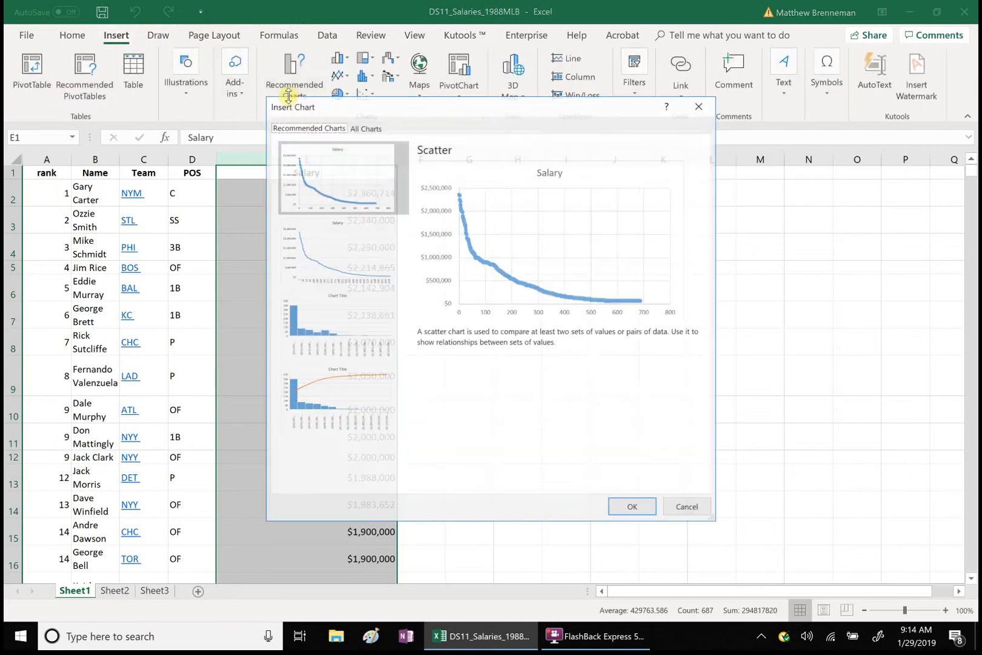
click(365, 127)
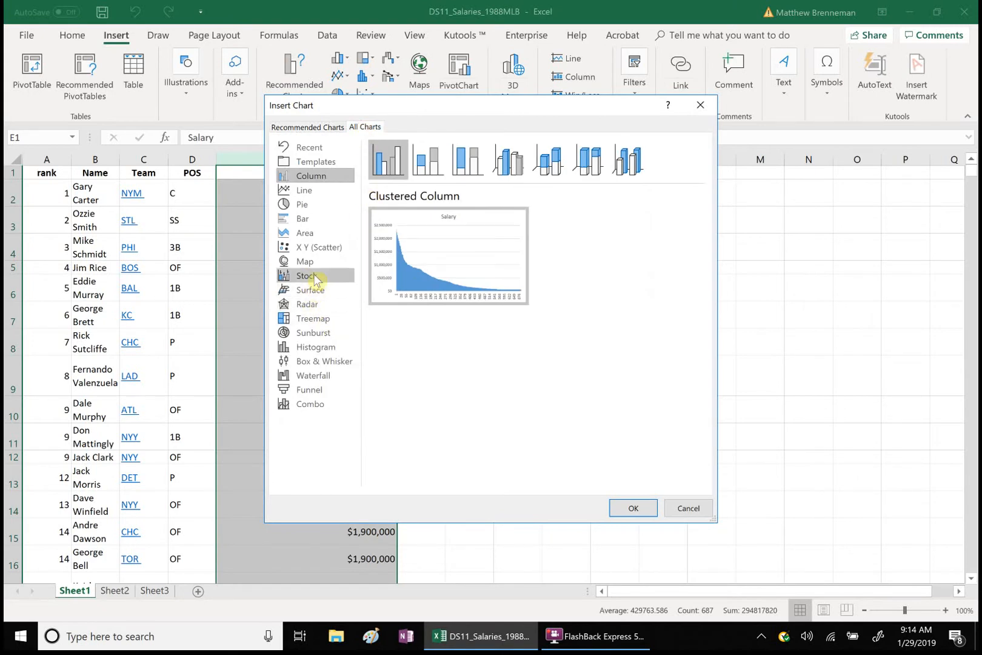
click(323, 350)
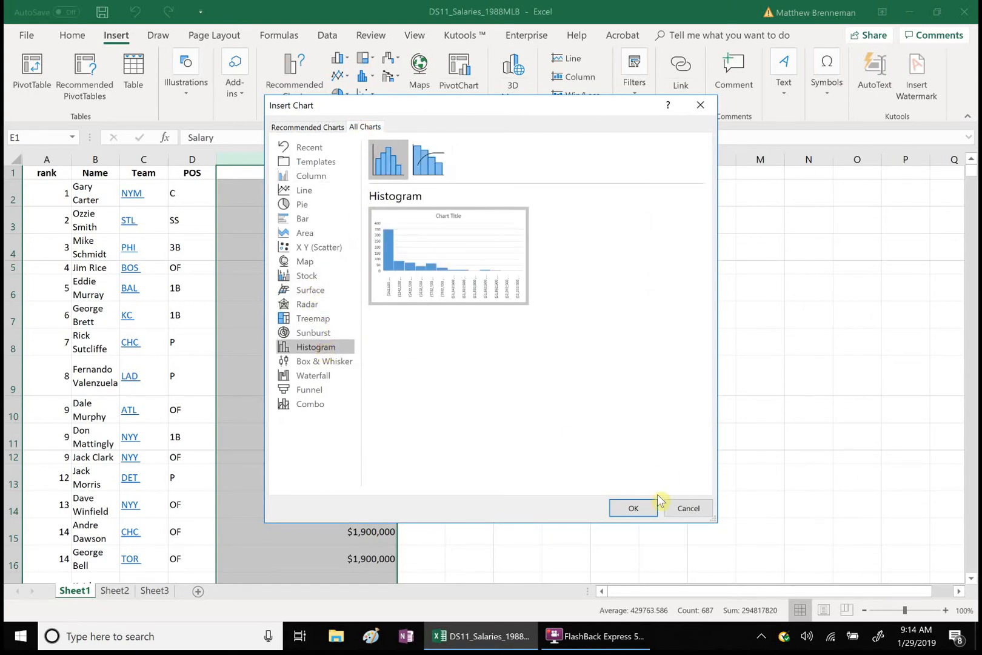
click(634, 505)
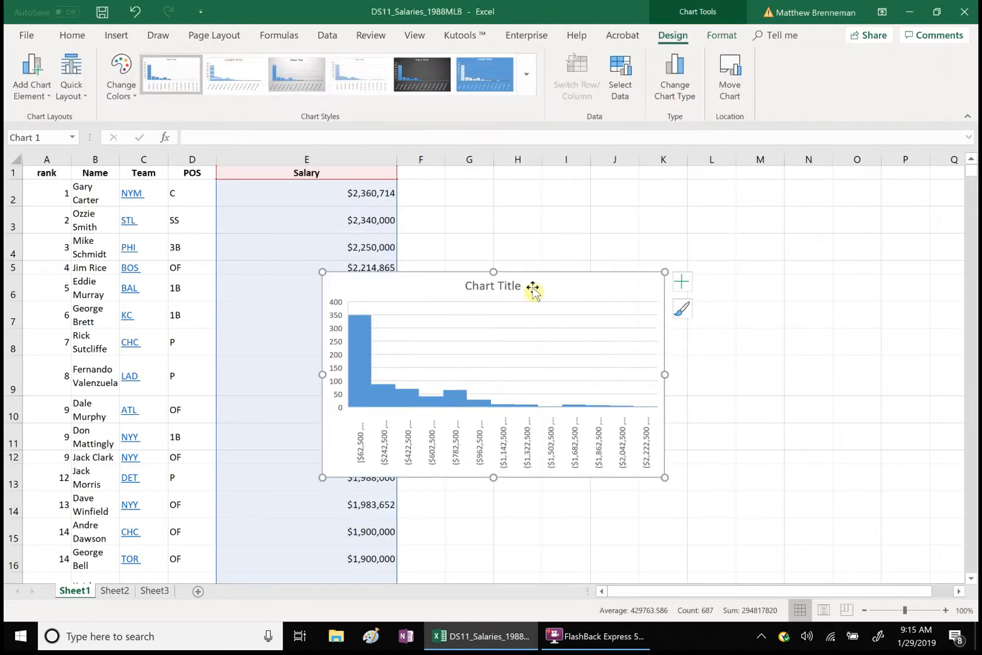
mouse_move(533, 291)
mouse_down()
mouse_move(666, 377)
mouse_move(498, 360)
mouse_move(299, 313)
mouse_move(228, 373)
mouse_up()
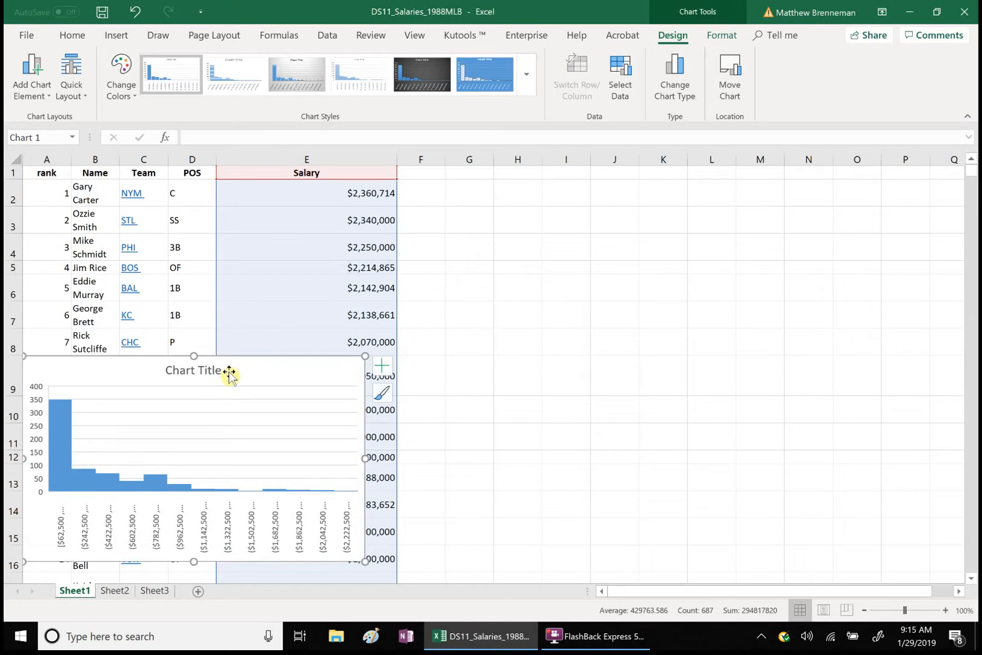
Step: Enter the labels "Center" in cell G2 and "Median" in cell G3
click(473, 198)
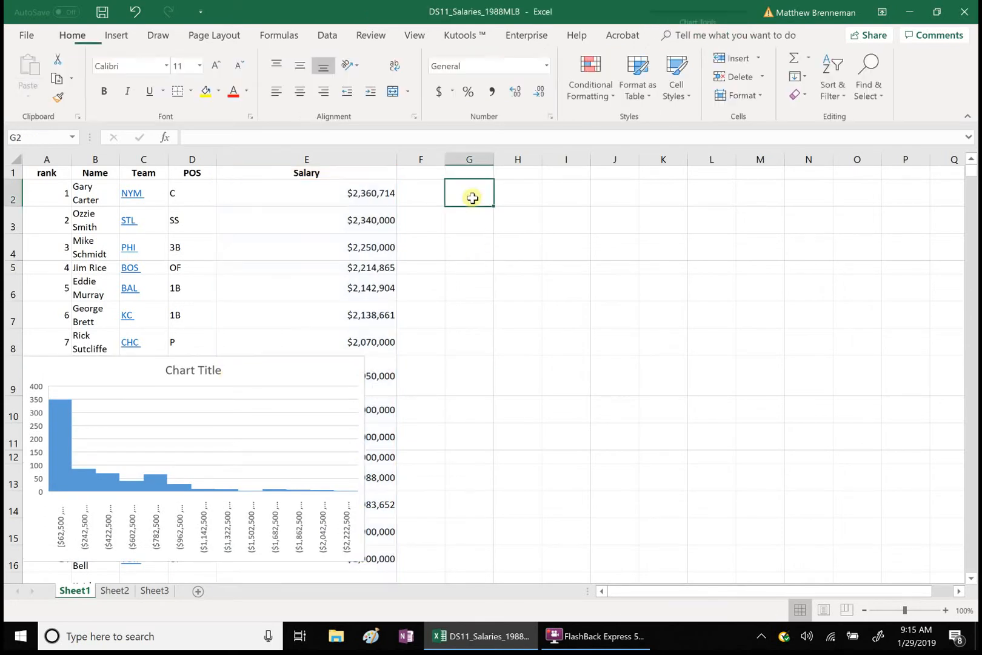
text(Center)
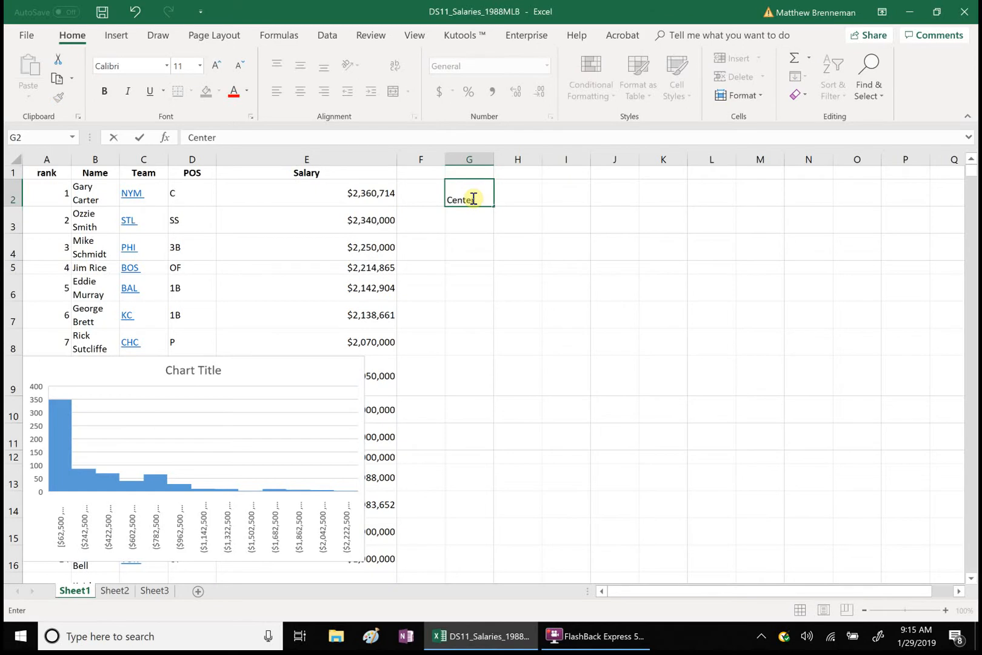
key(Return)
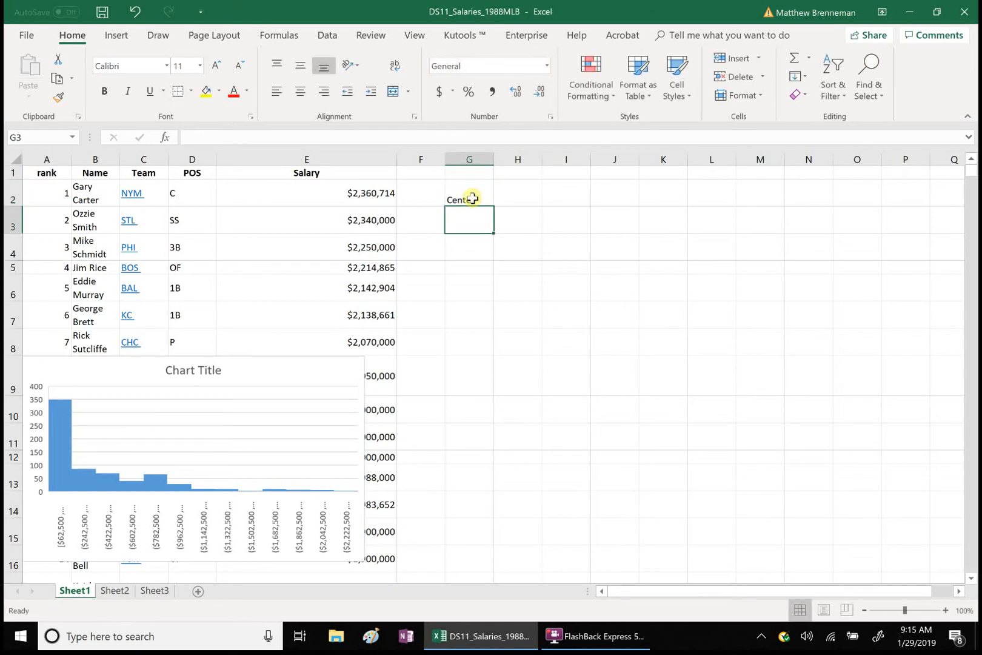
text(Median)
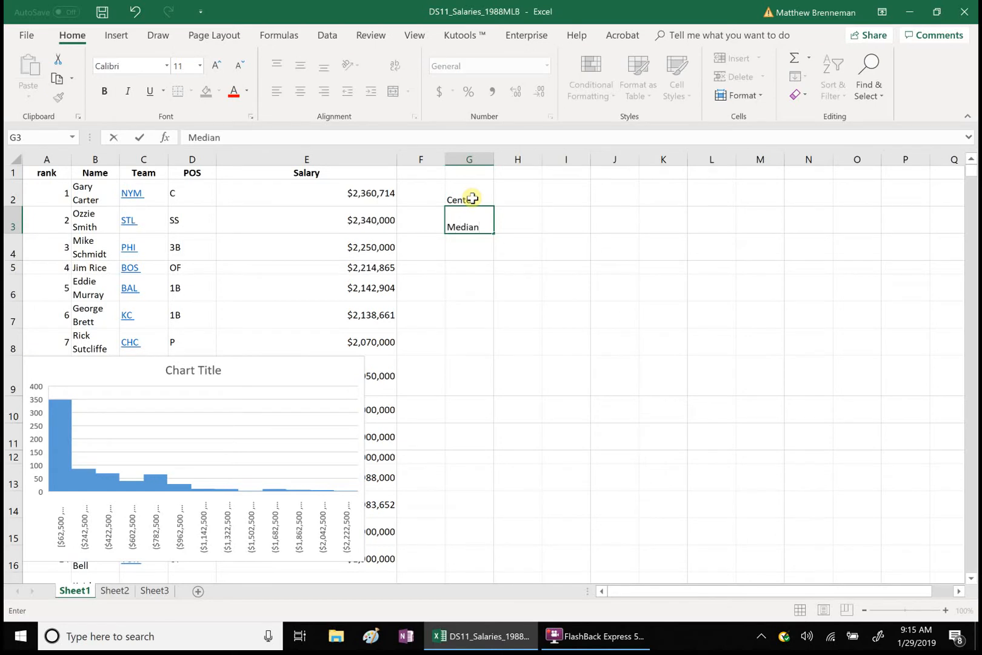
Step: Calculate the median salary in H3 with =MEDIAN(E2:E687)
click(508, 229)
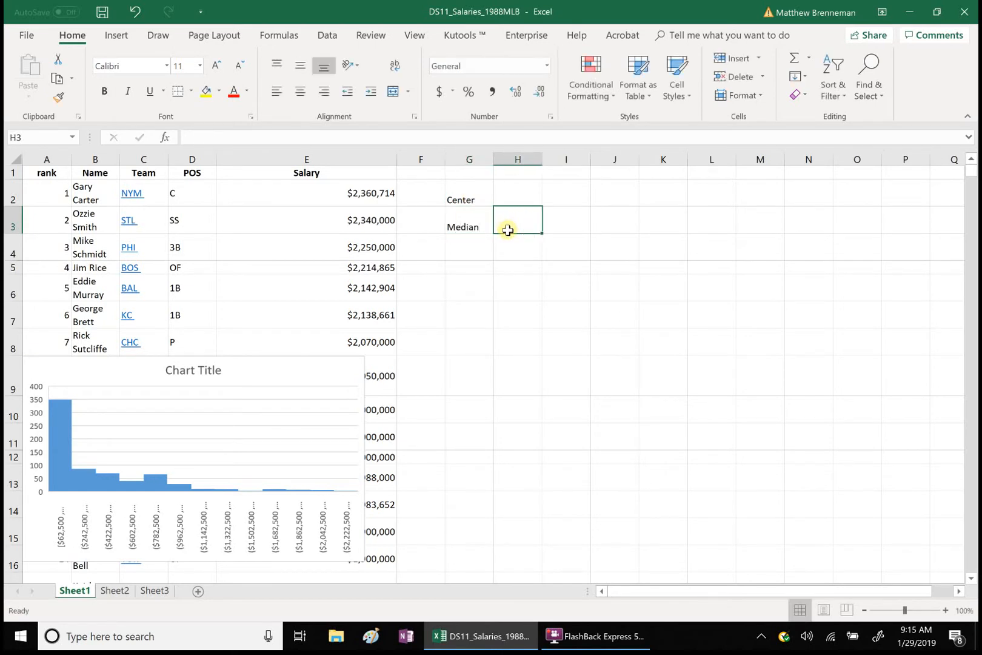
text(=med)
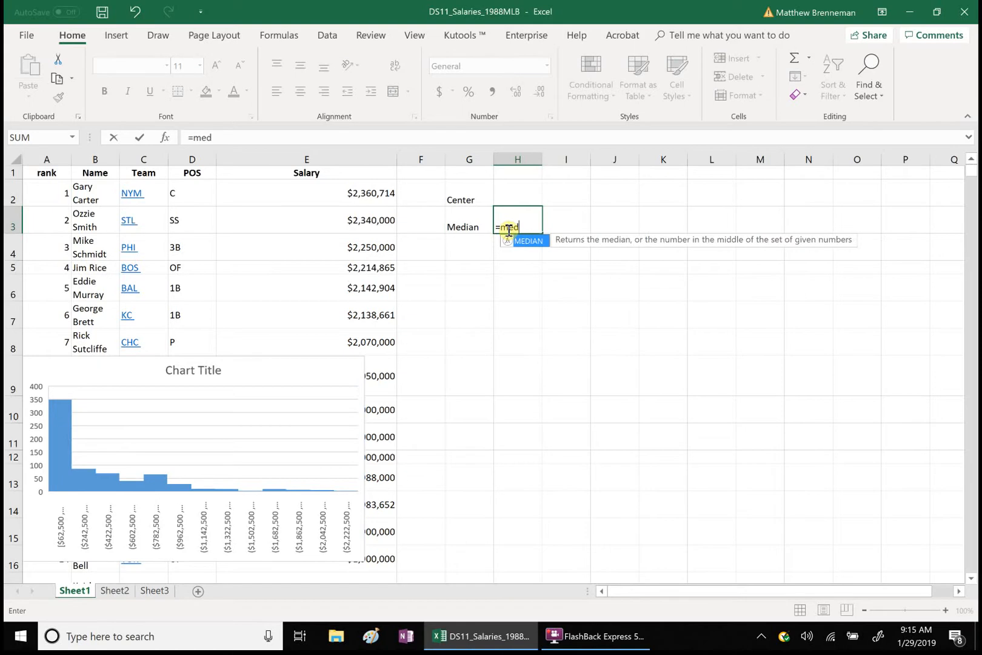
double_click(524, 242)
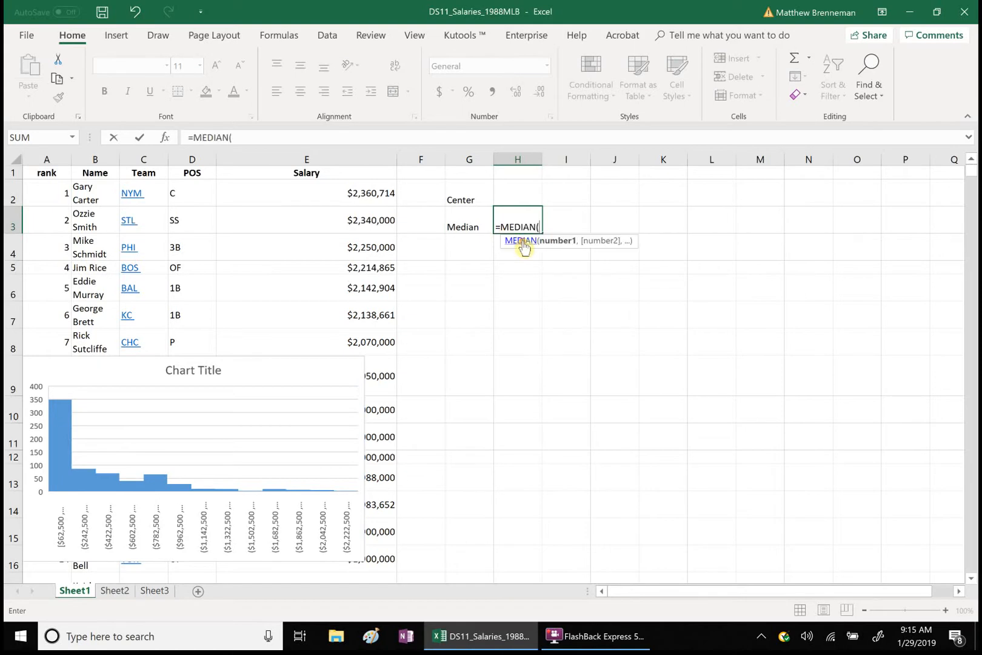
click(326, 199)
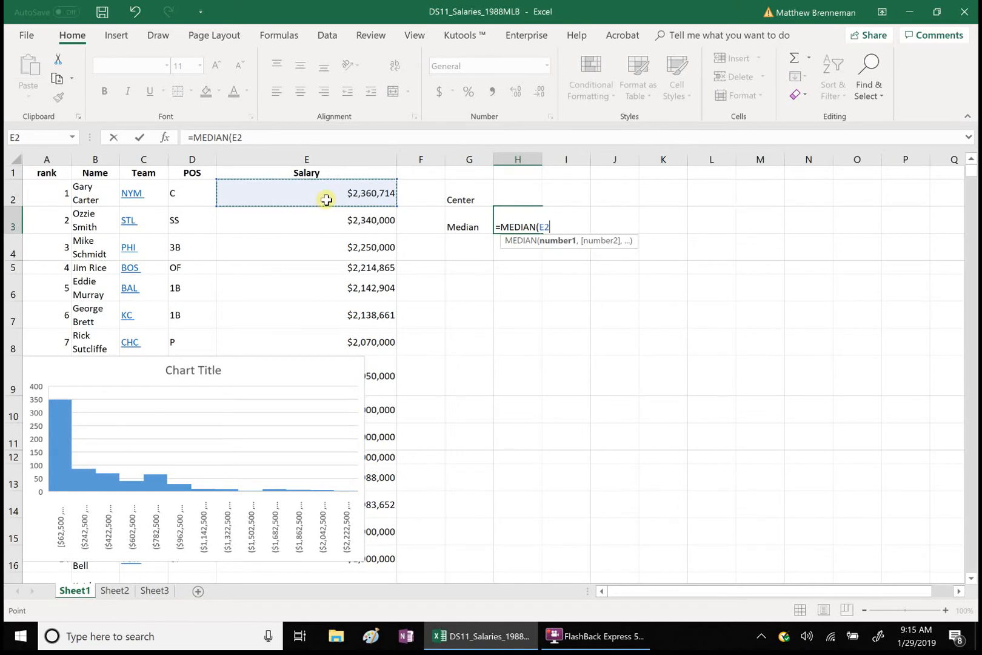
key(ctrl+shift+Down)
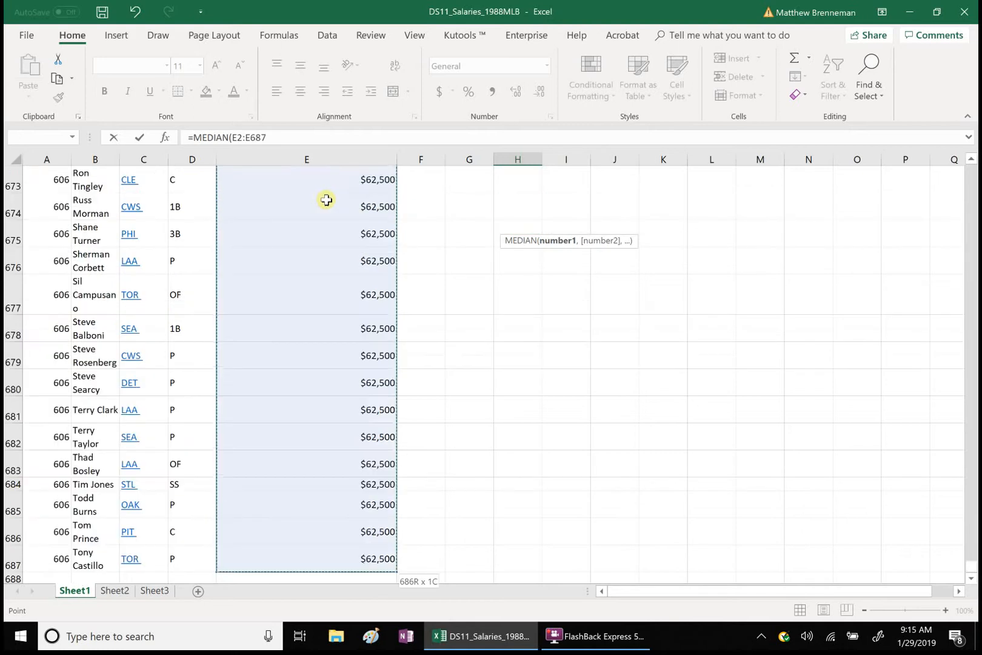
click(291, 140)
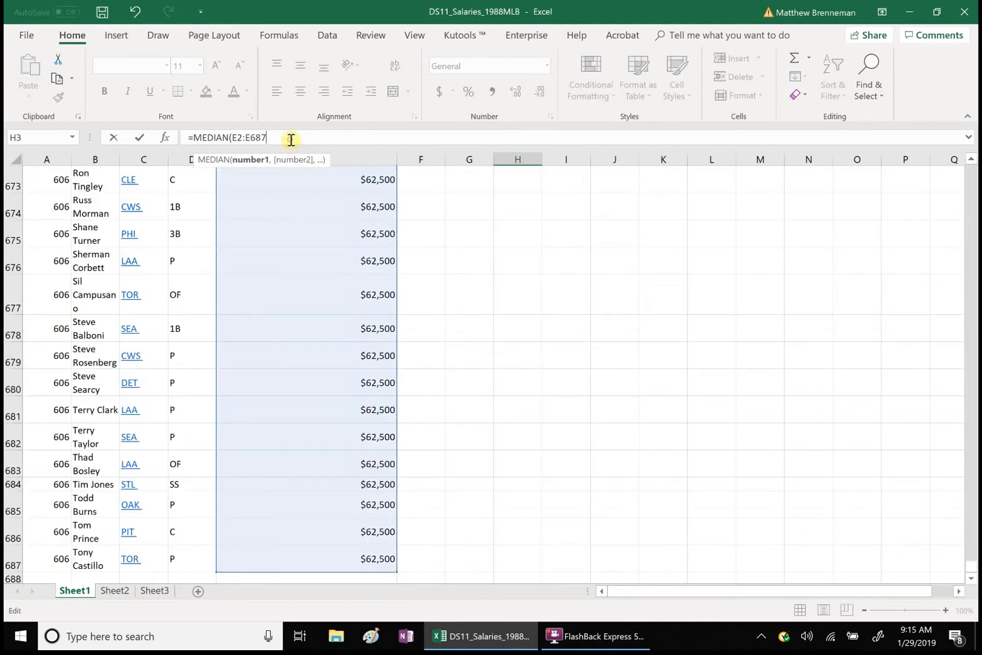
text())
key(Return)
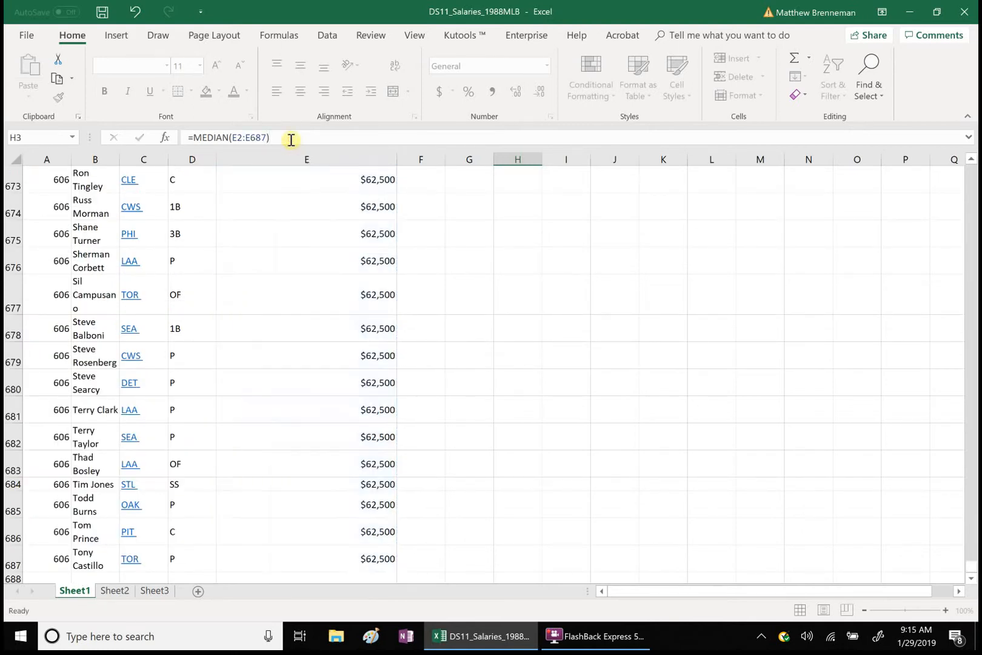
click(971, 158)
click(971, 158)
click(971, 159)
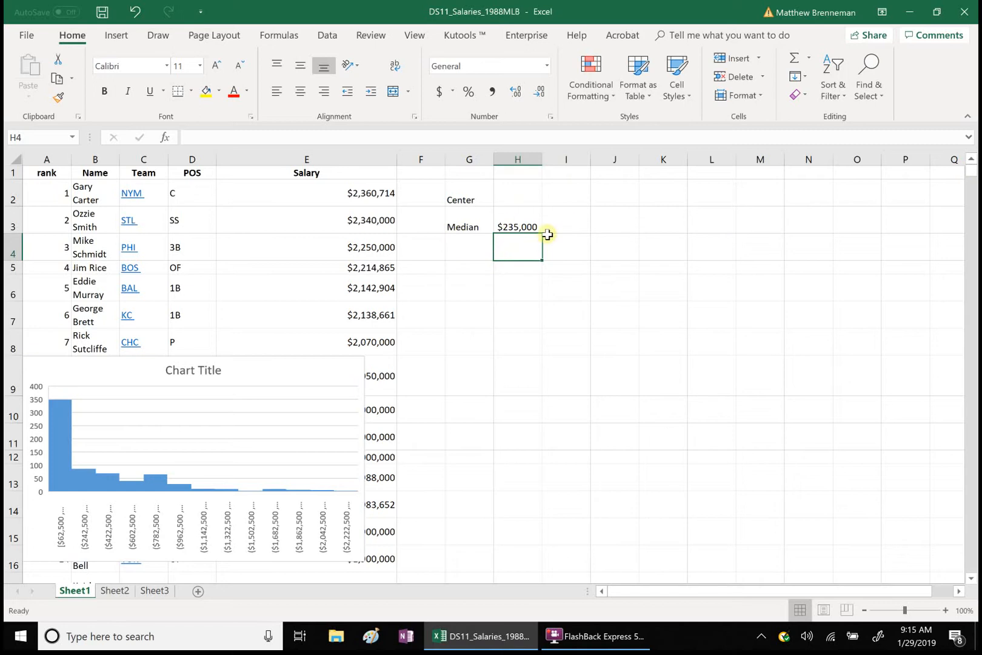
Step: Label cell G4 "Mean" and calculate the mean salary in H4 with =AVERAGE(E2:E687)
click(469, 247)
text(Mean)
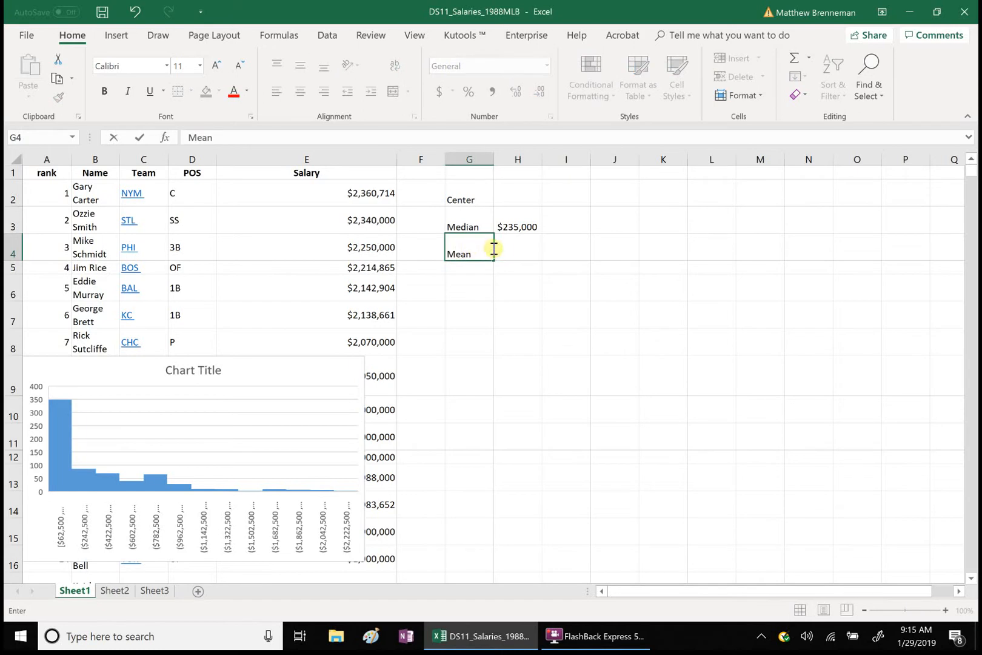
click(504, 248)
text(=a)
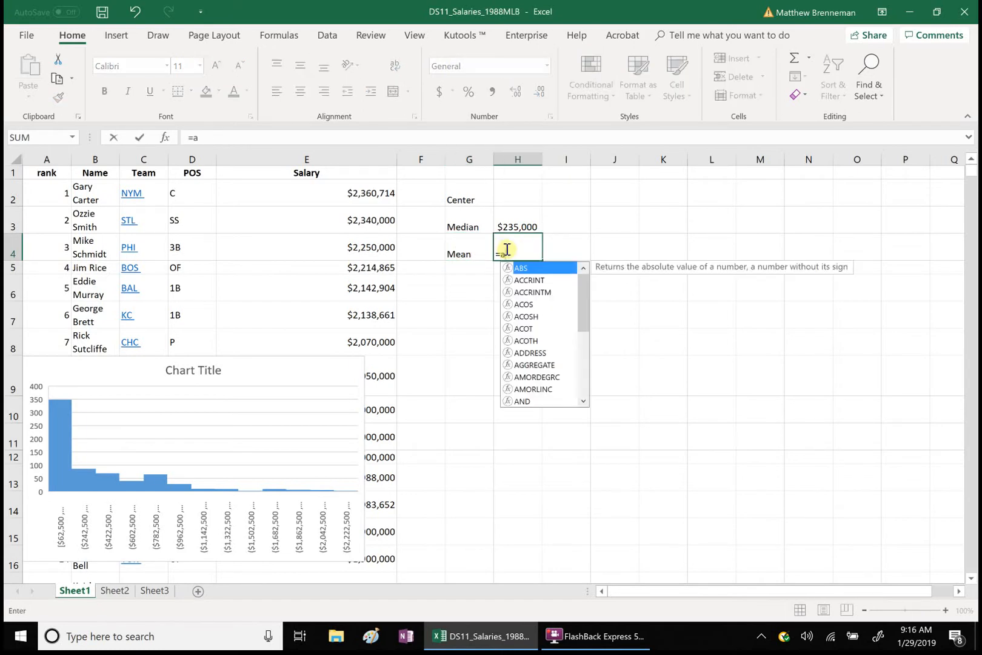
text(v)
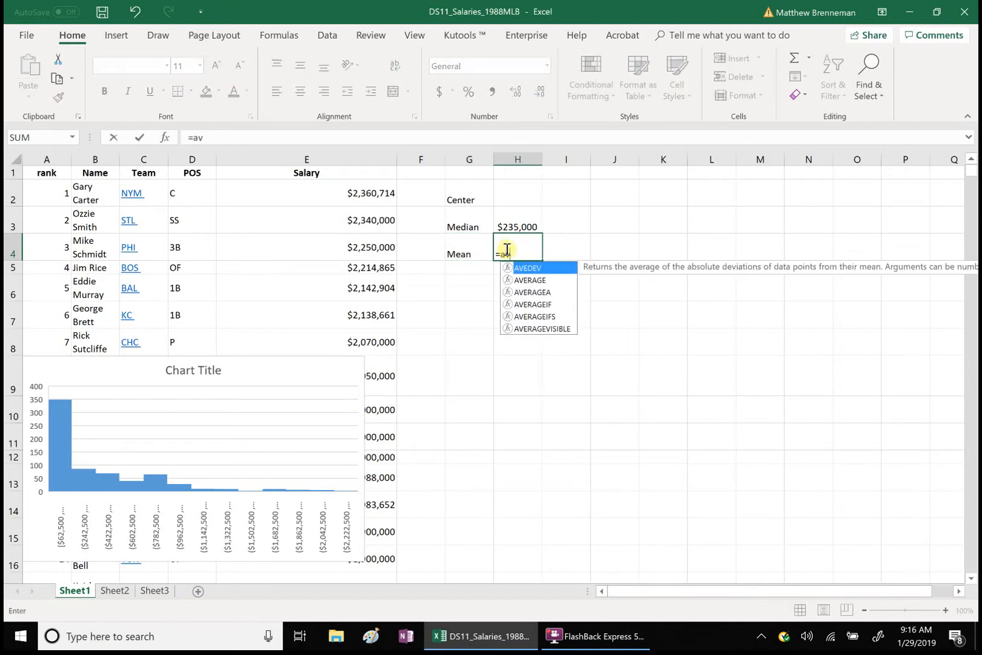
double_click(540, 287)
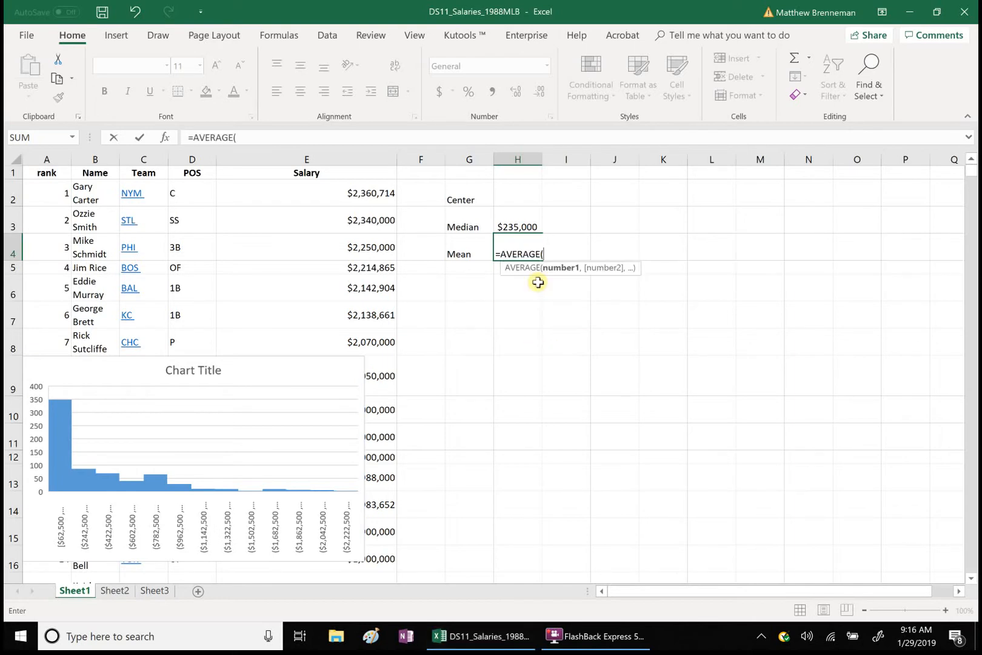
click(295, 196)
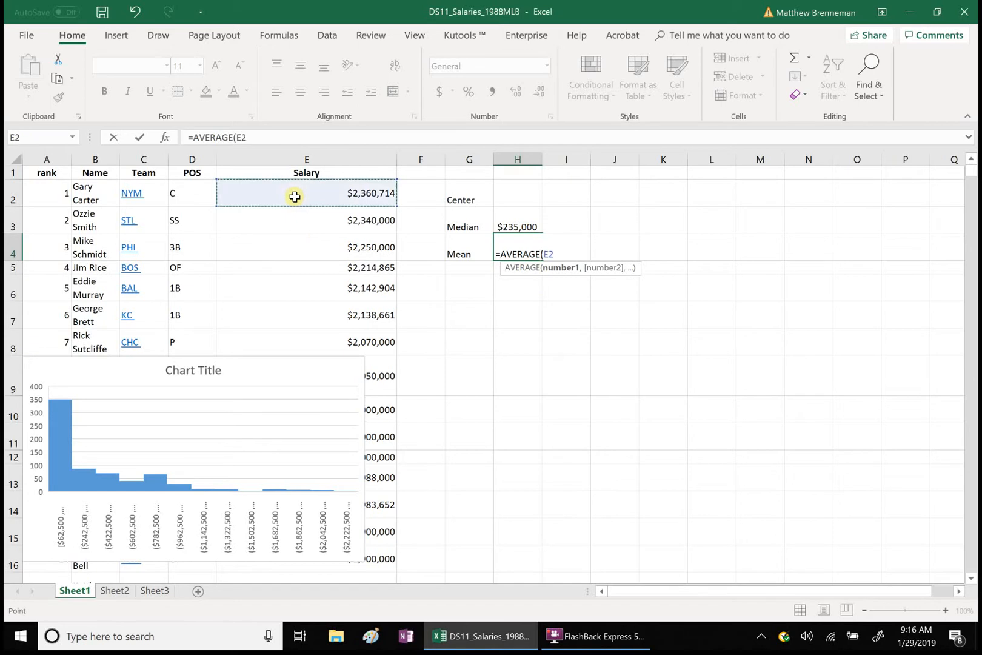
key(ctrl+shift+Down)
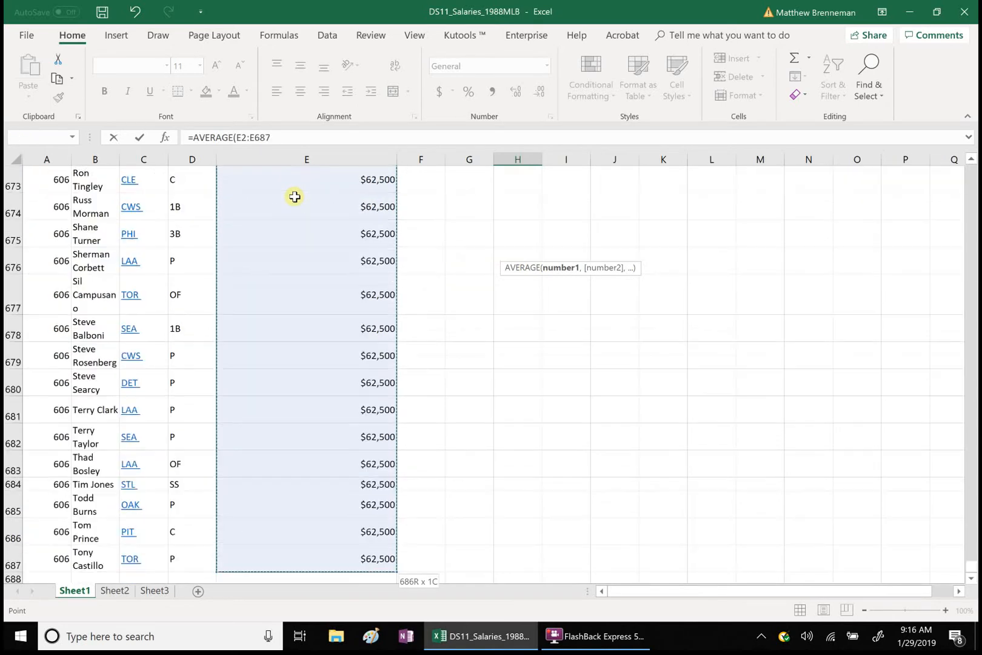
click(289, 140)
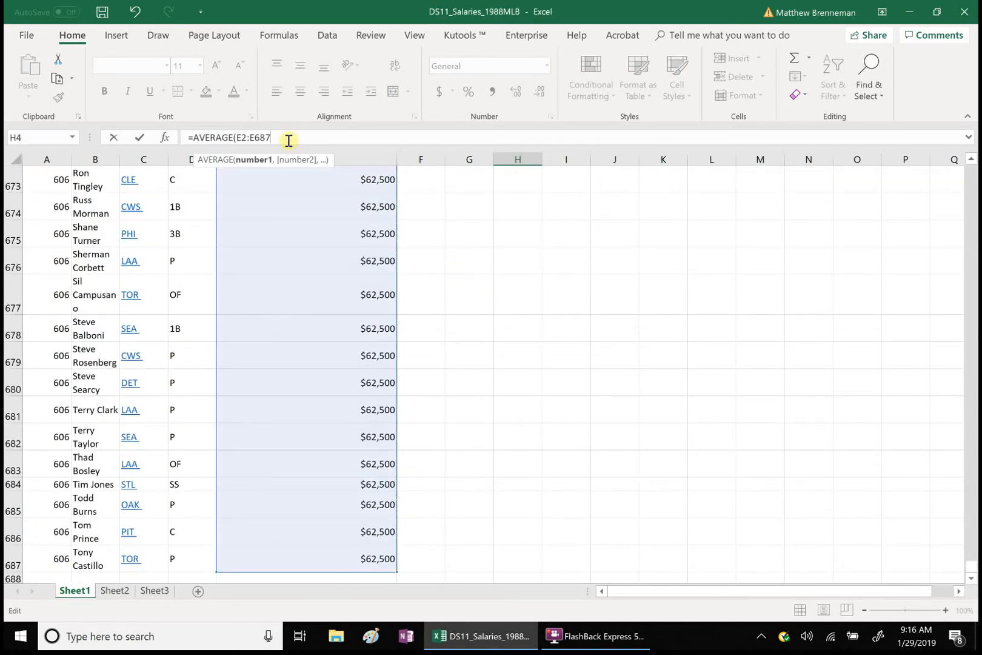
text())
key(Return)
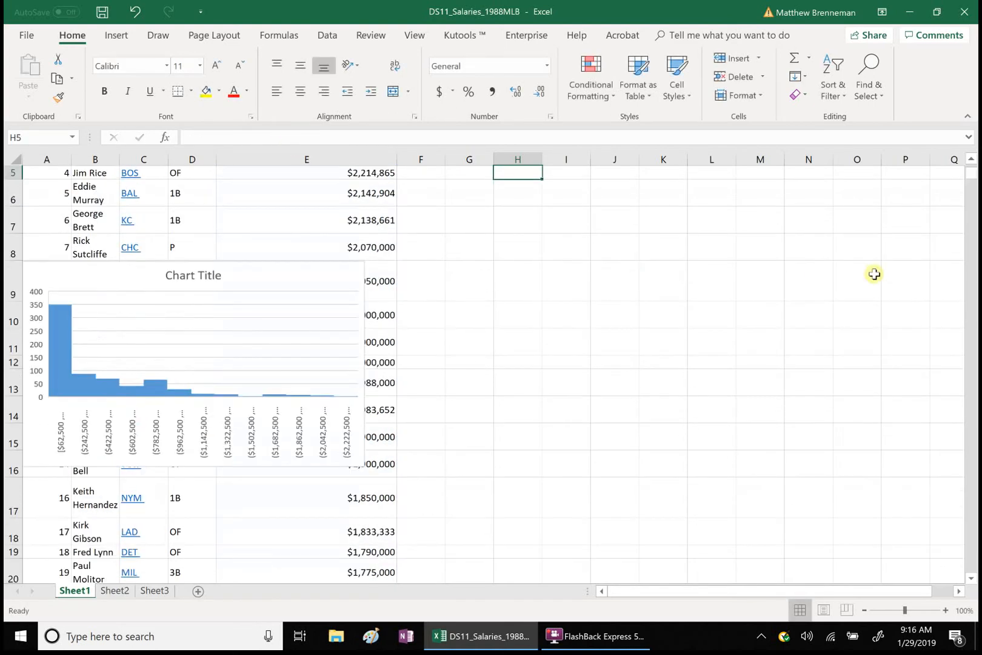
click(971, 158)
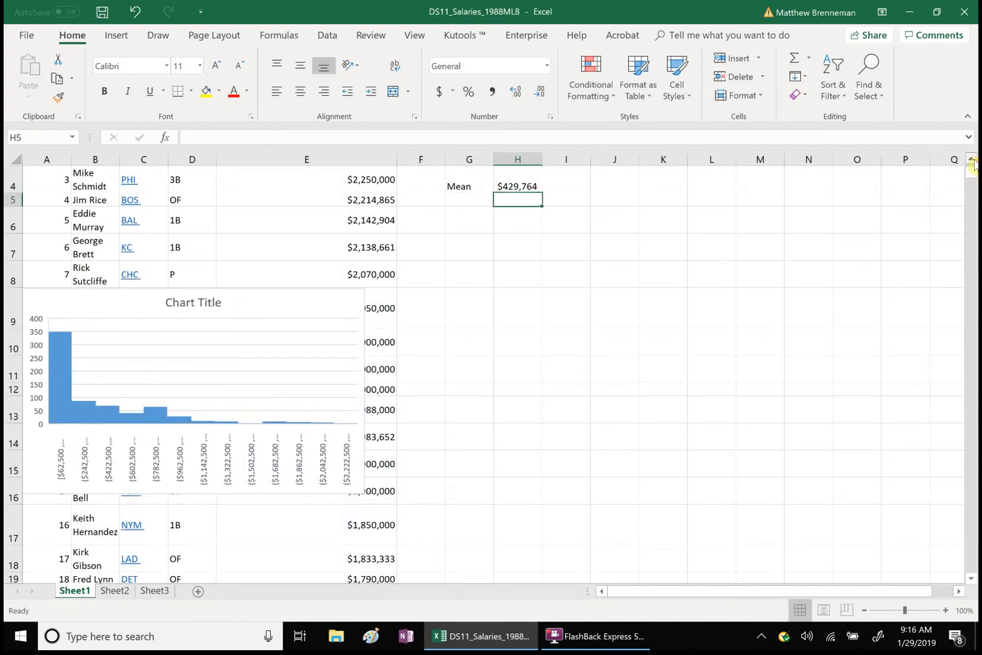
Step: Reposition the histogram over columns B to F, spanning about rows 8 to 15
mouse_move(265, 368)
mouse_down()
mouse_move(399, 376)
mouse_move(634, 314)
mouse_move(676, 285)
mouse_up()
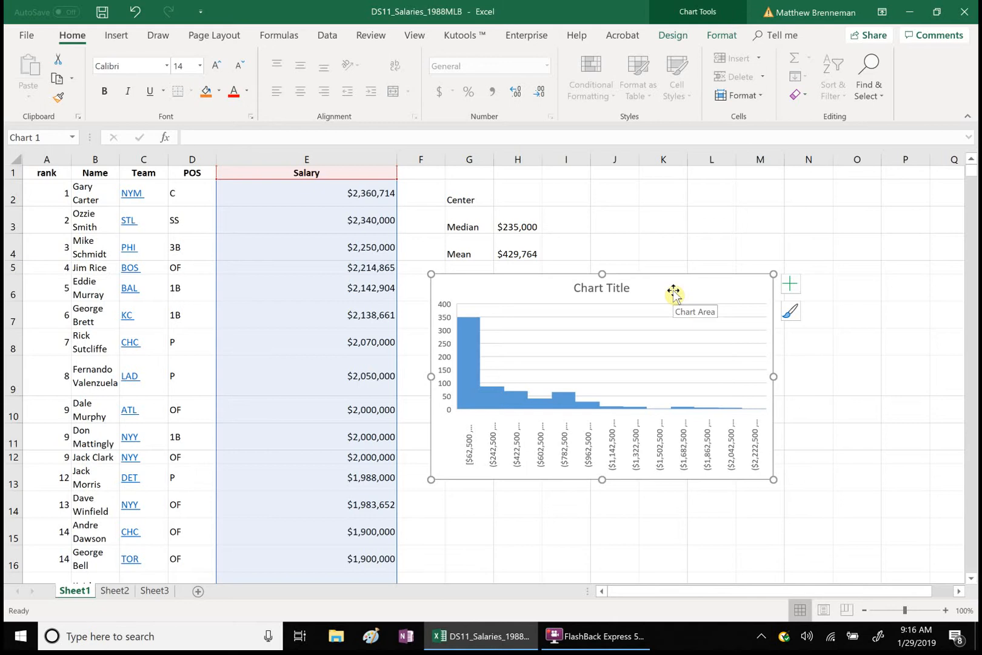
drag(673, 293, 331, 345)
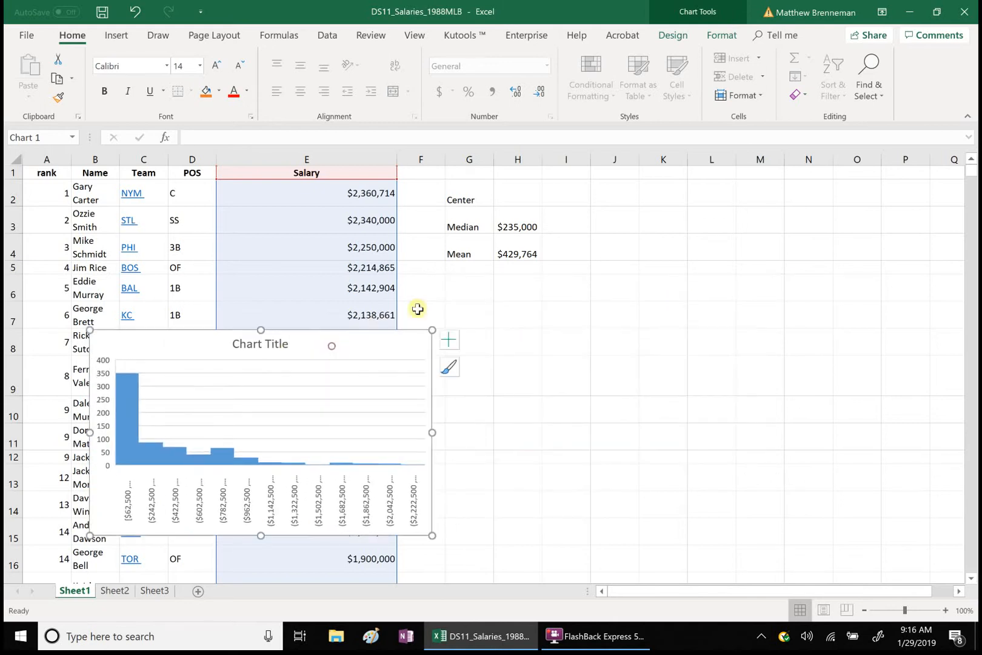
Step: Enter the labels "Spread" in cell I2 and "Range" in cell I3
click(561, 193)
text(Spread)
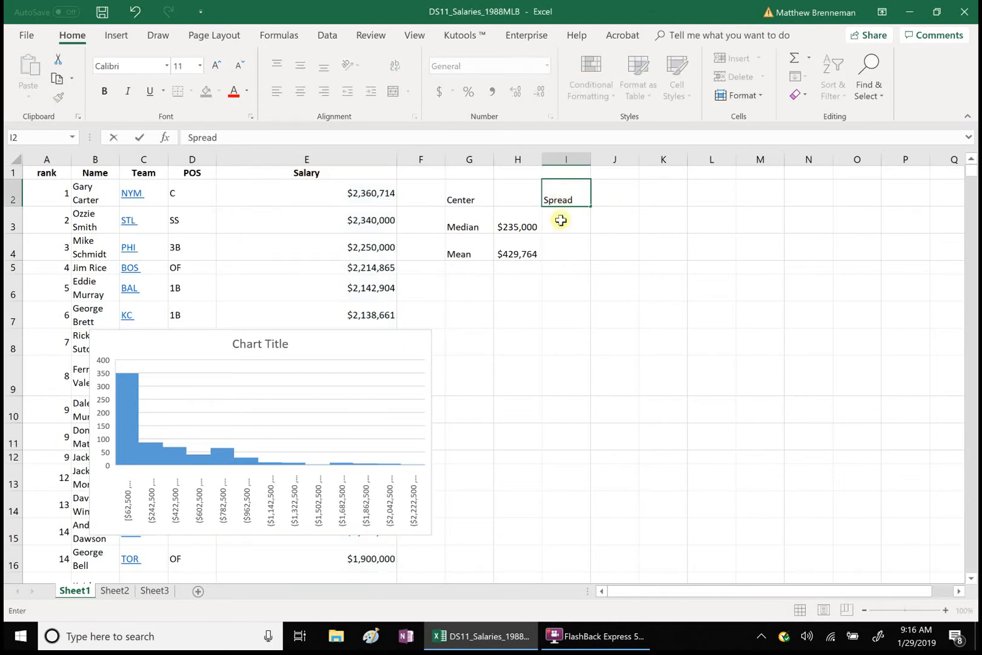
click(561, 223)
text(Range)
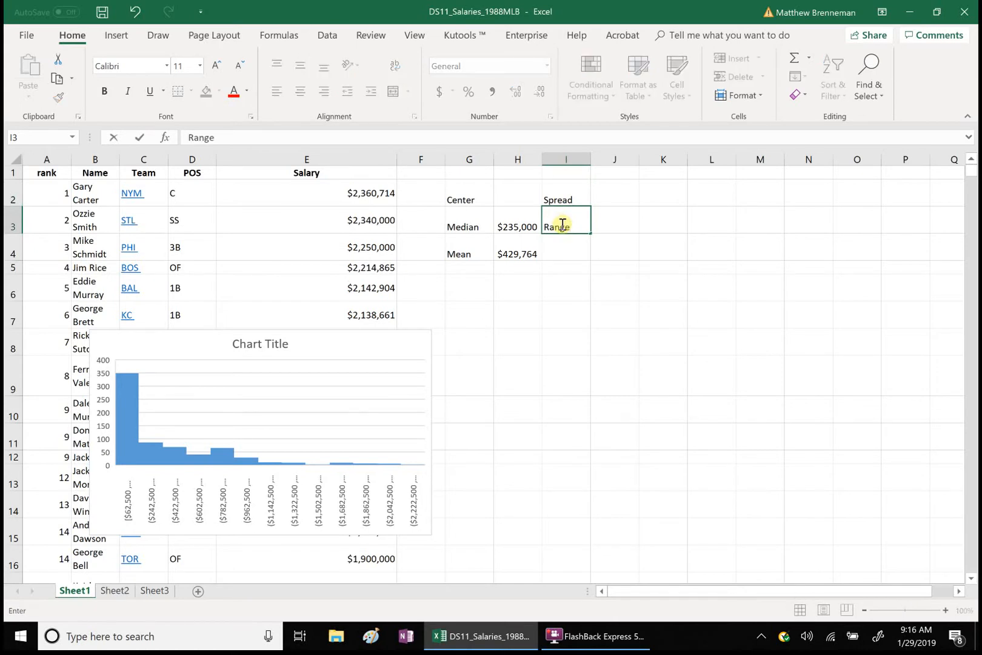
Step: Begin the range formula in J3 with the maximum salary, =MAX(E2:E687), followed by a minus sign
click(604, 221)
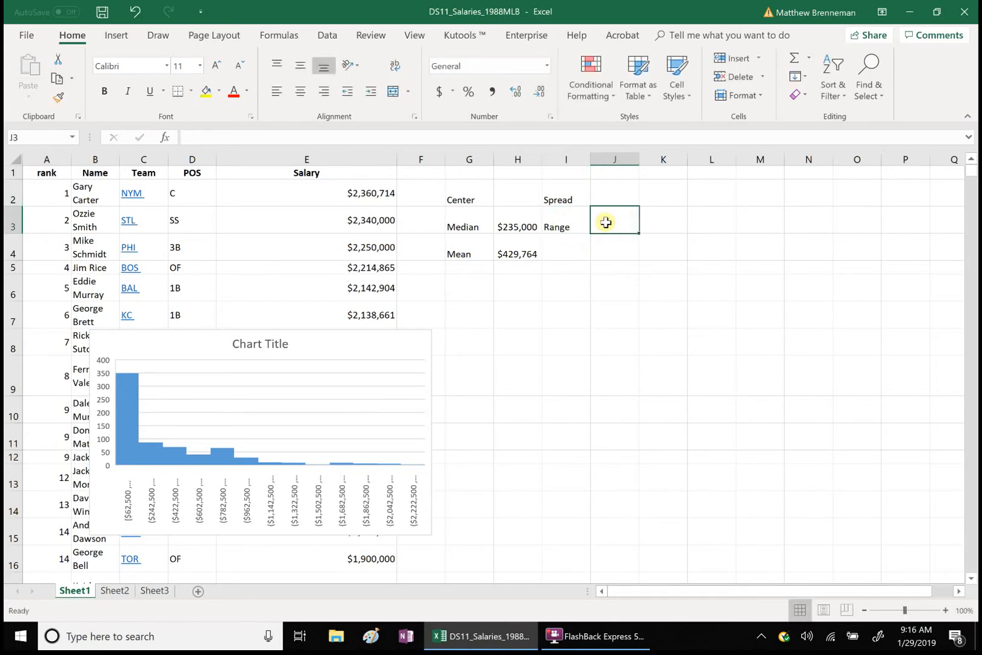
text(=max)
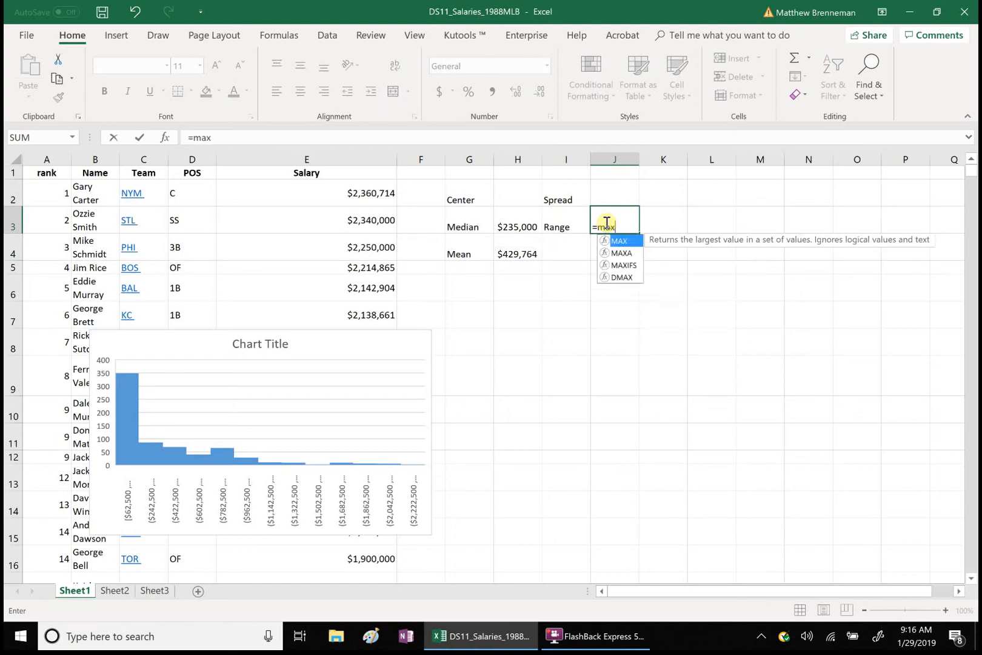
double_click(613, 240)
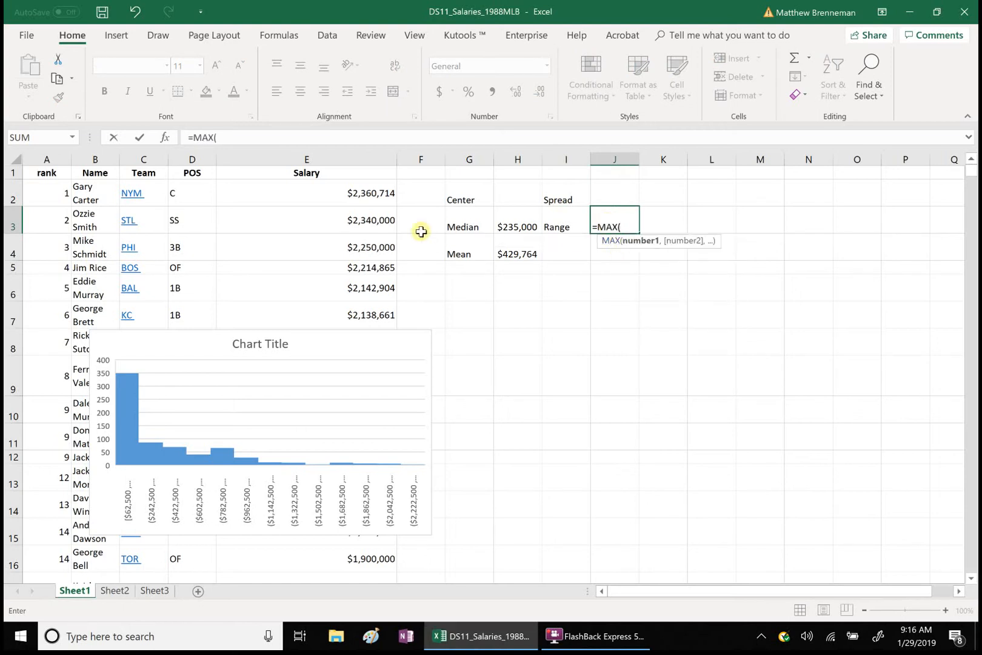
click(359, 193)
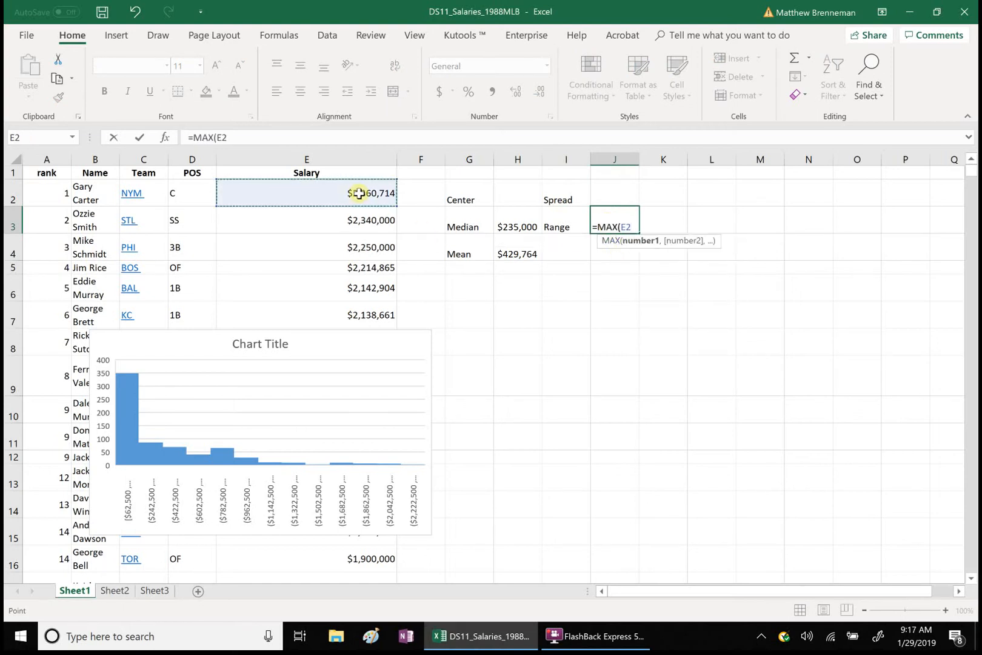
key(ctrl+shift+Down)
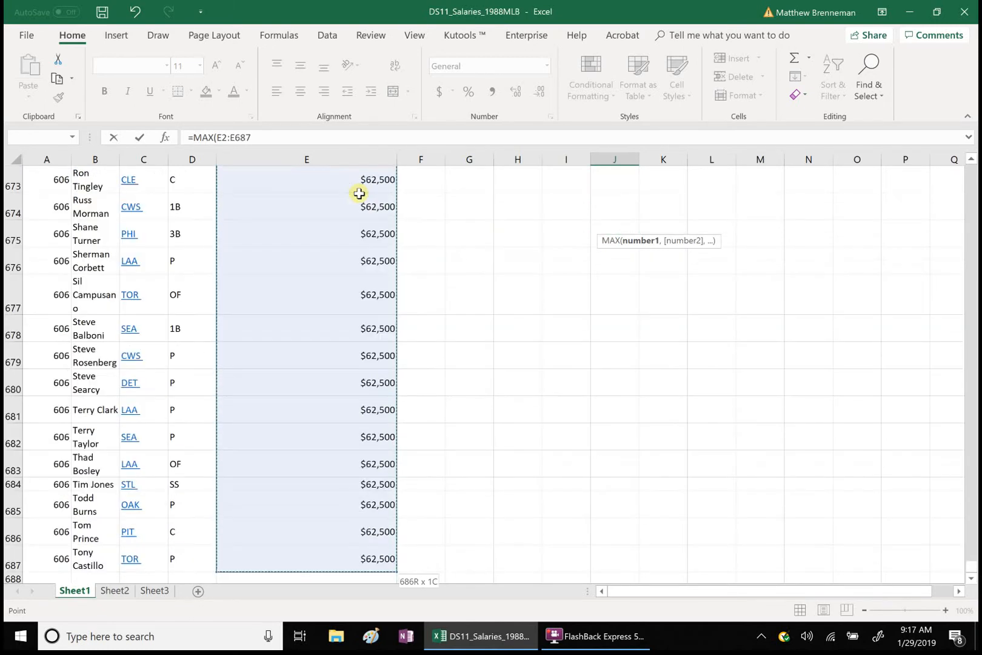
click(263, 140)
text()-)
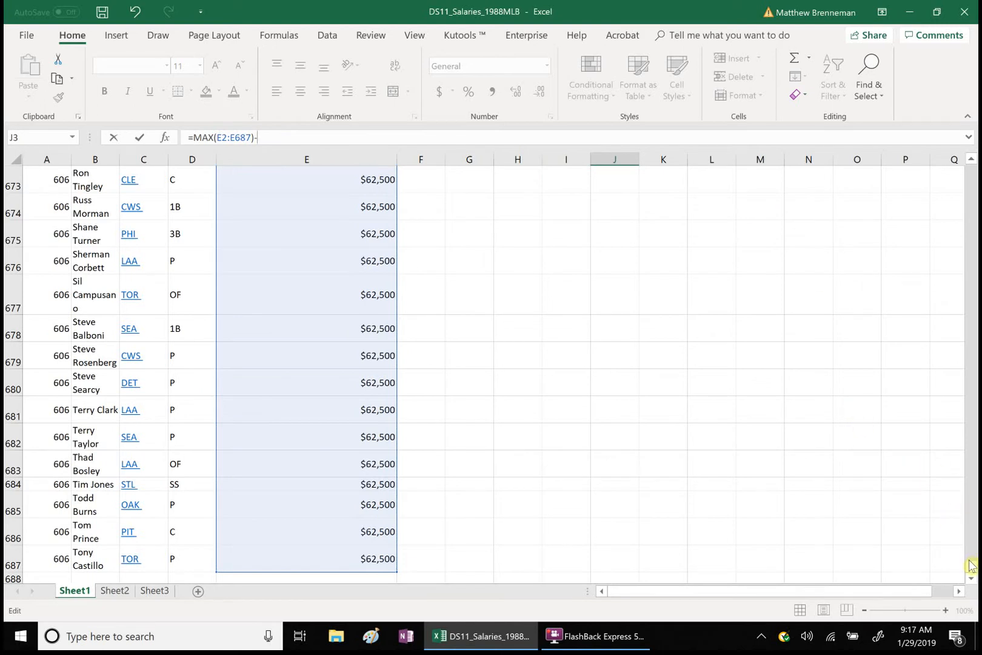
Step: Complete the range formula in J3 by subtracting MIN(E2:E687)
drag(971, 574, 955, 152)
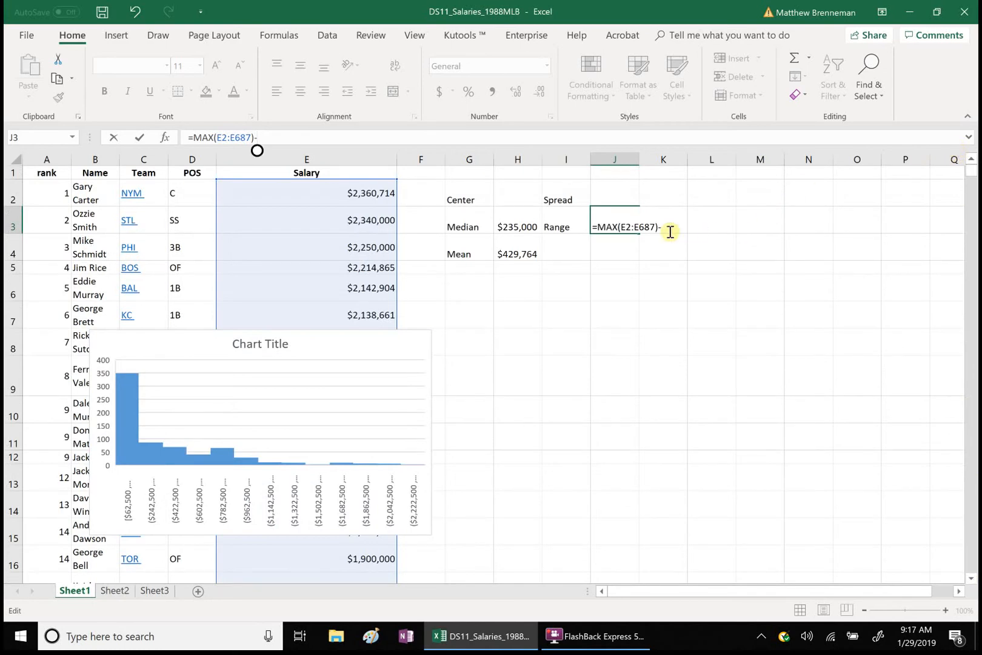
text(min)
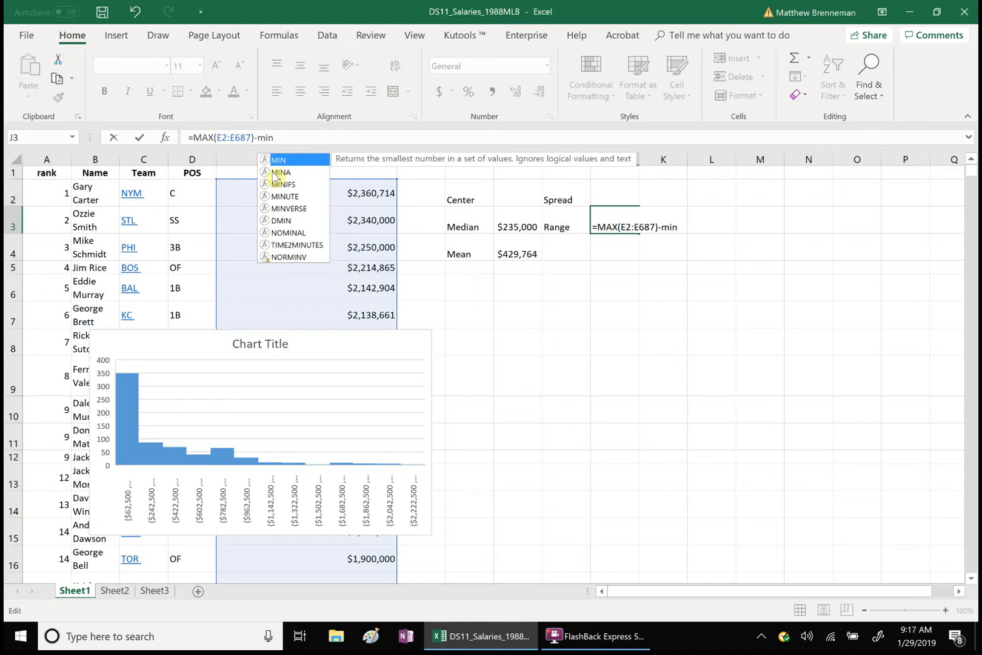
double_click(278, 161)
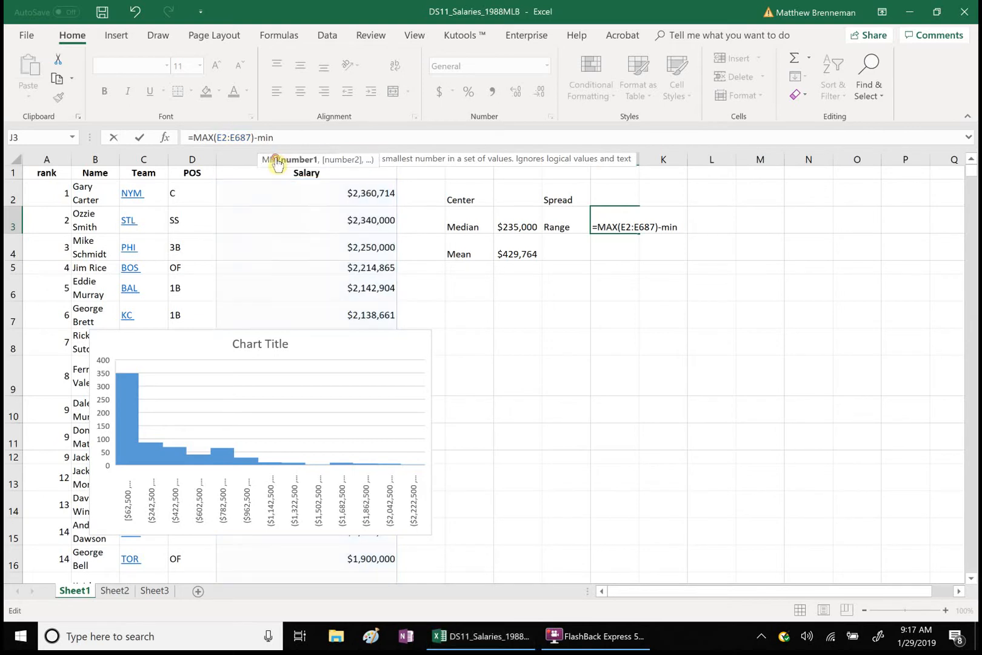
click(305, 193)
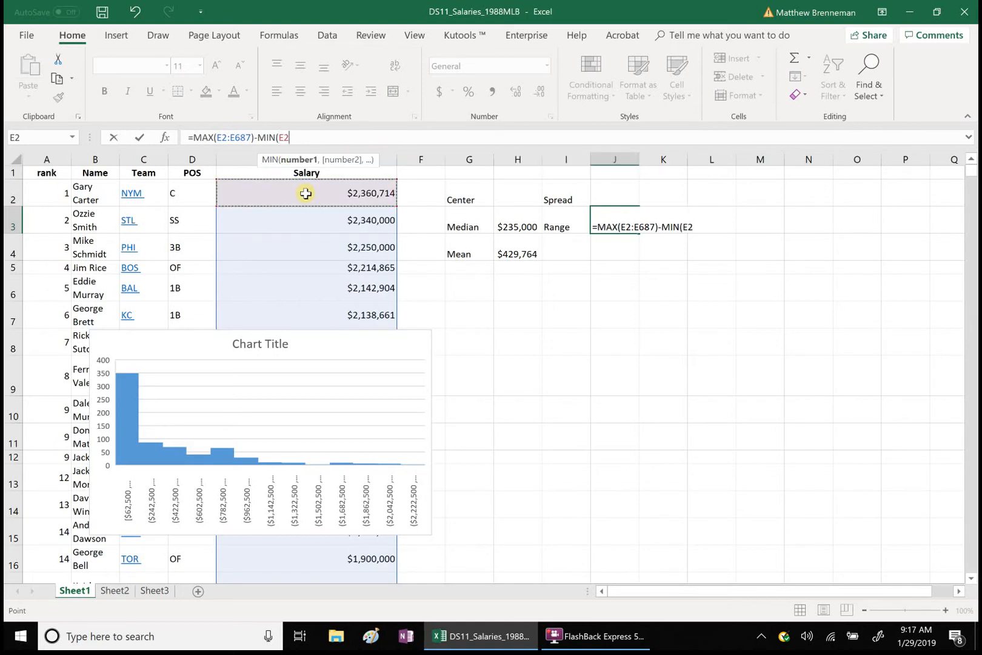
key(ctrl+shift+Down)
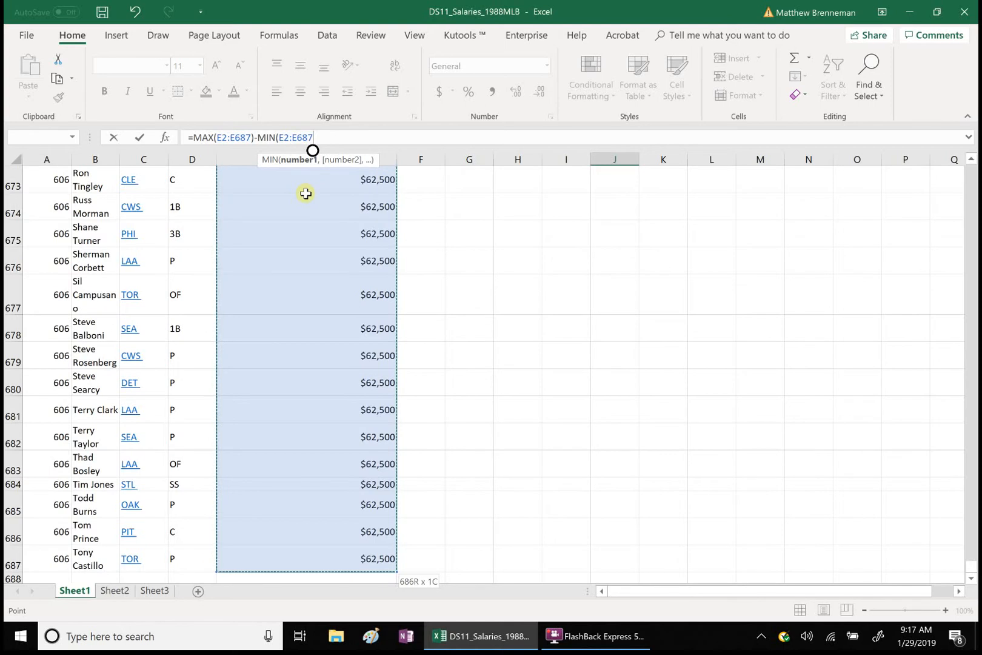
text())
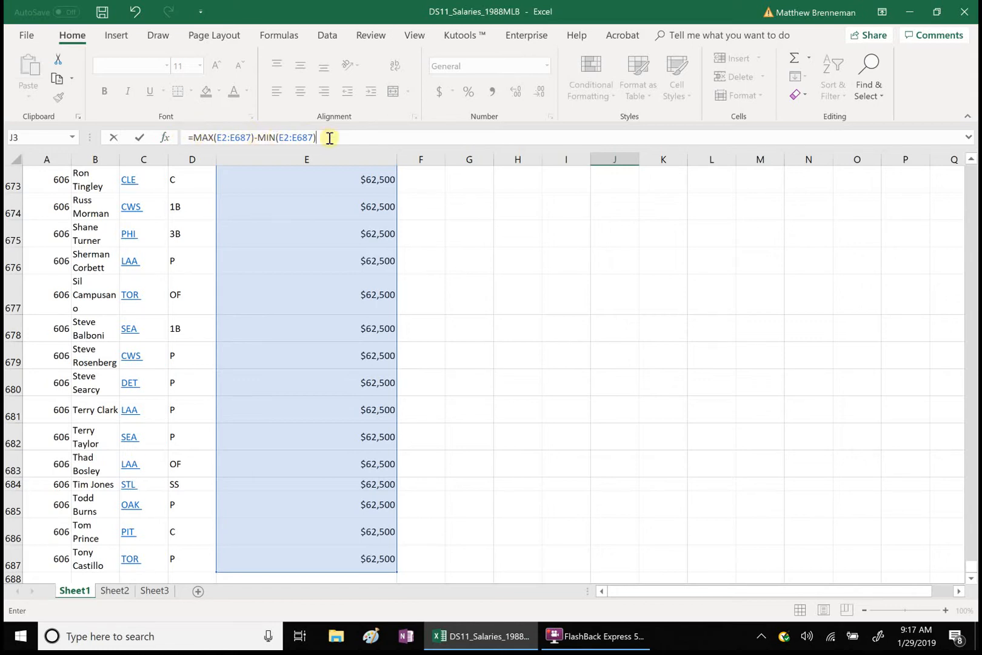
key(Return)
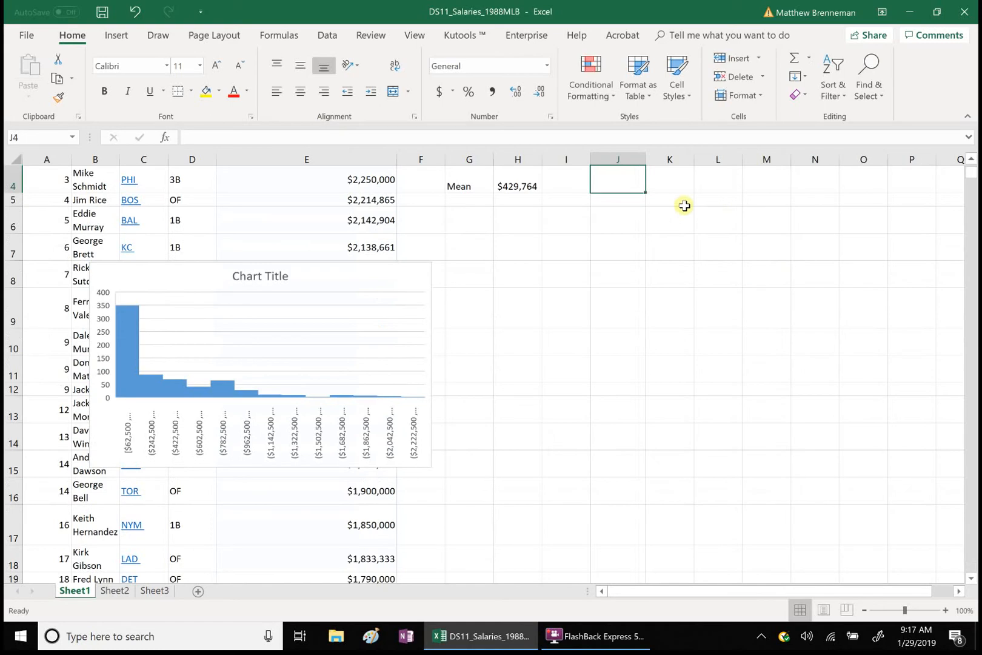
click(972, 159)
click(972, 158)
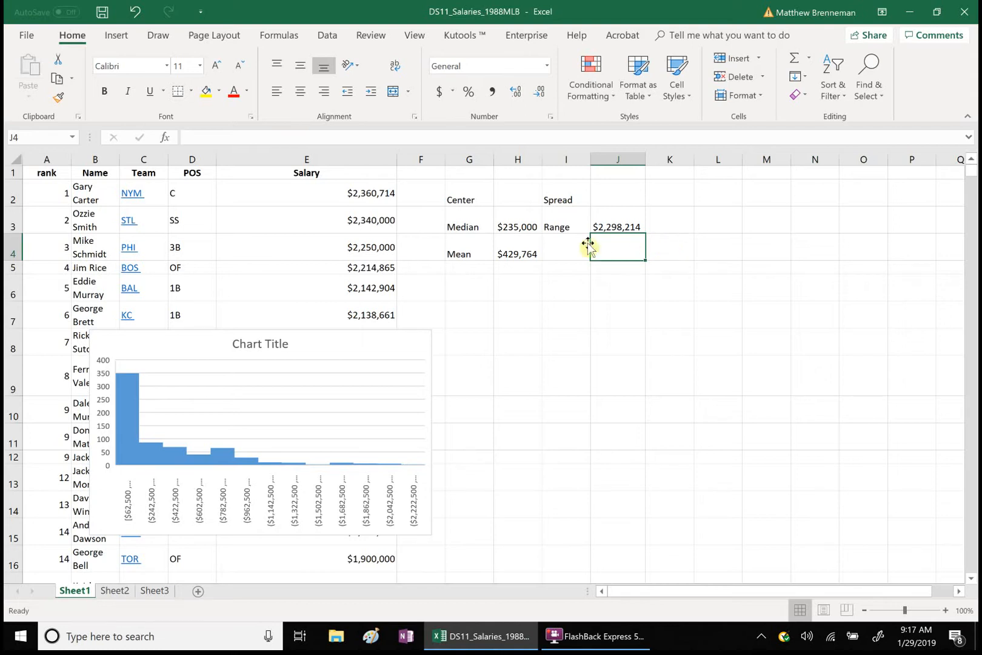
Step: Enter the label "IQR=Q3-Q1" in cell I4
click(554, 248)
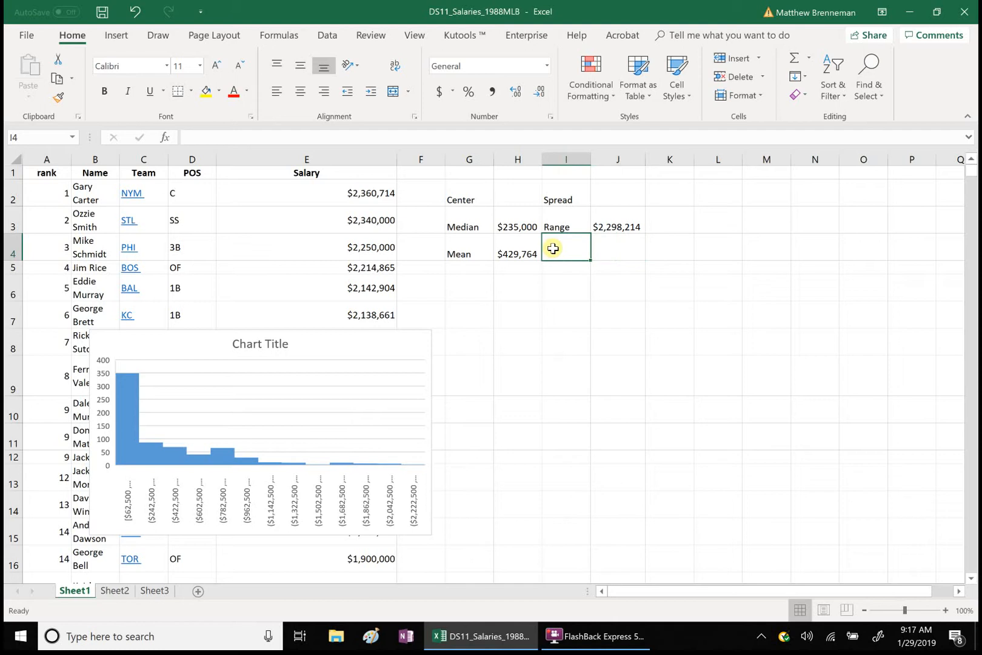
text(IQR=)
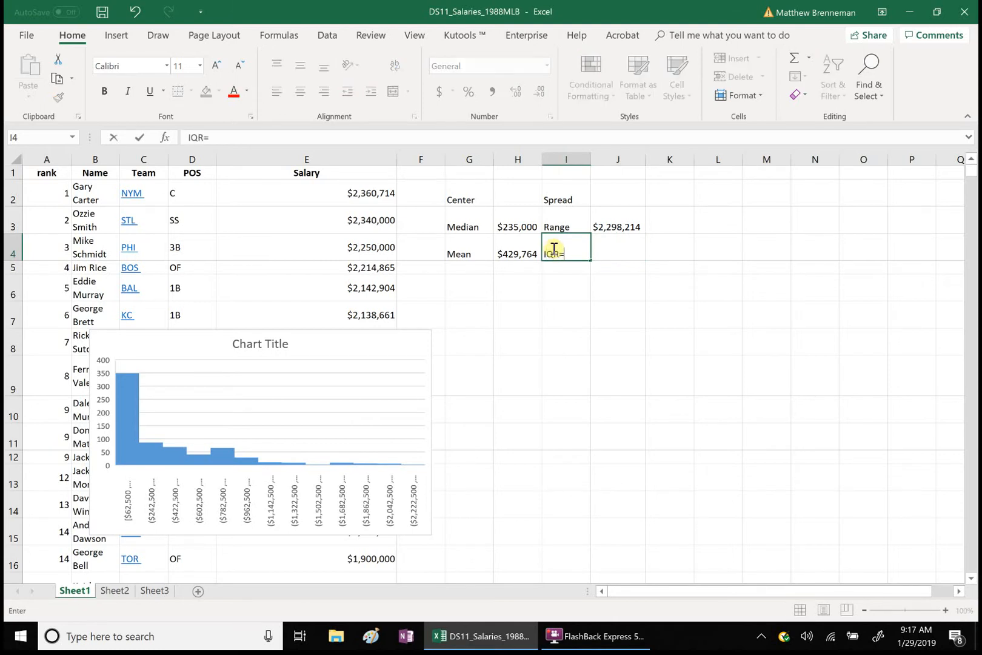
text(Q3-Q1)
click(631, 254)
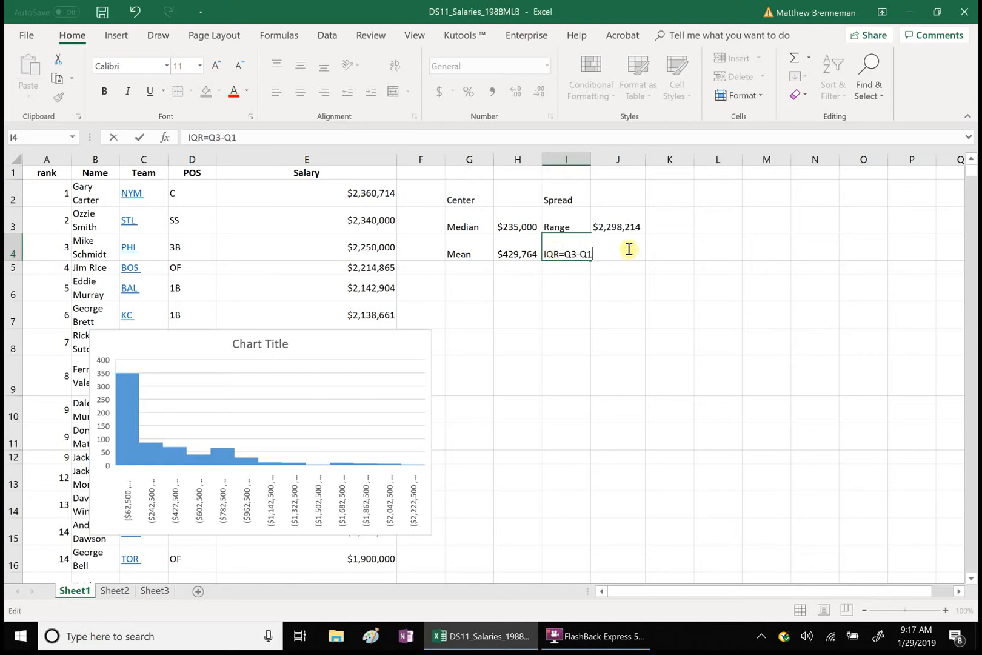
click(708, 265)
Step: Enter the third-quartile part of the IQR formula in J4 as =QUARTILE.EXC(E2:E687,3)
click(621, 249)
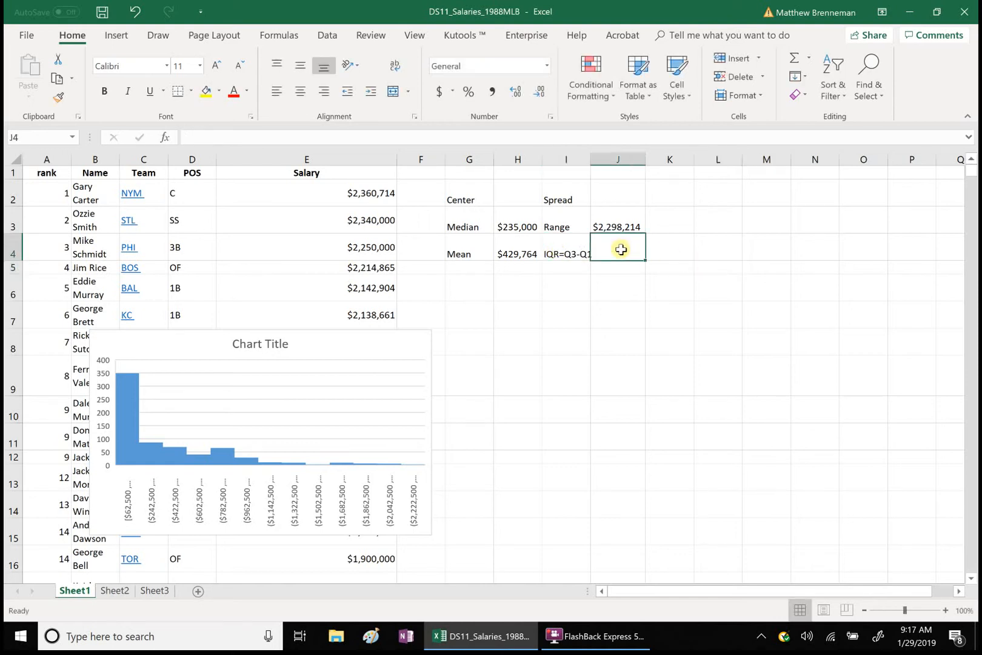
text(=)
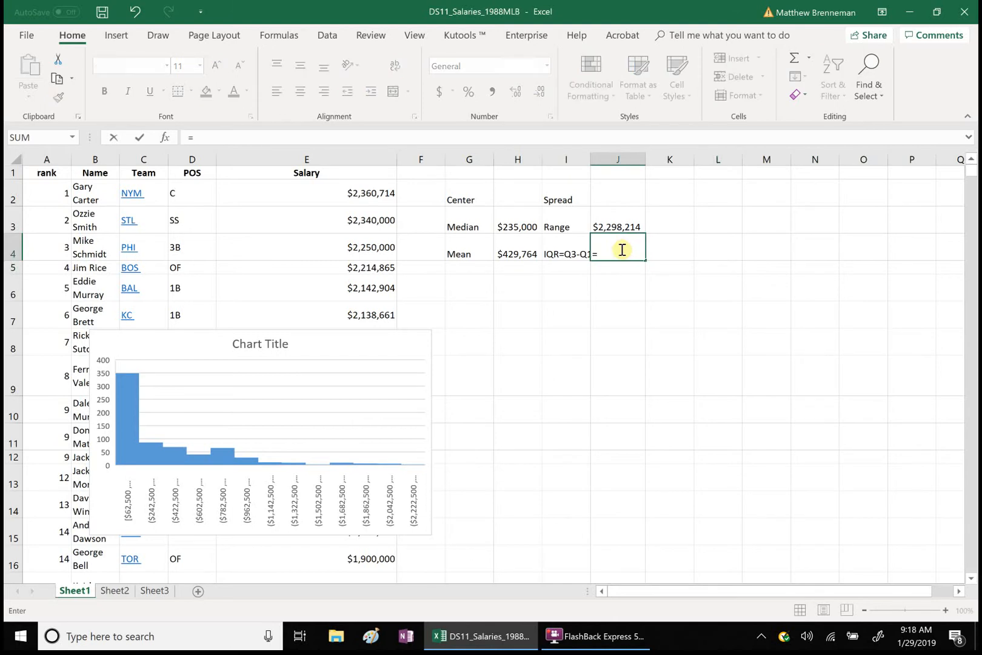
text(qua)
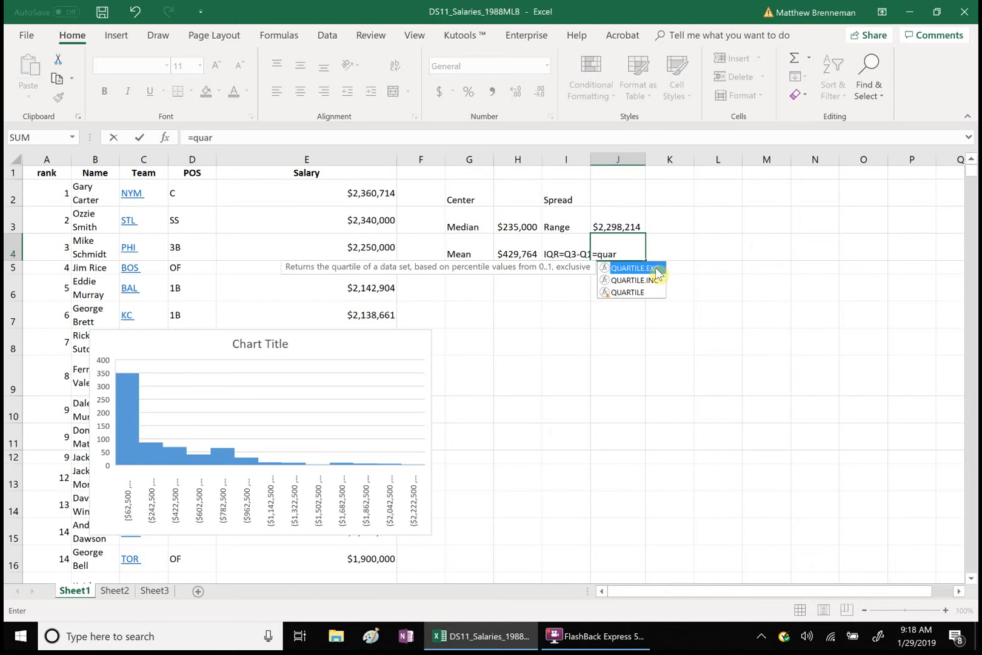
text(r)
double_click(656, 268)
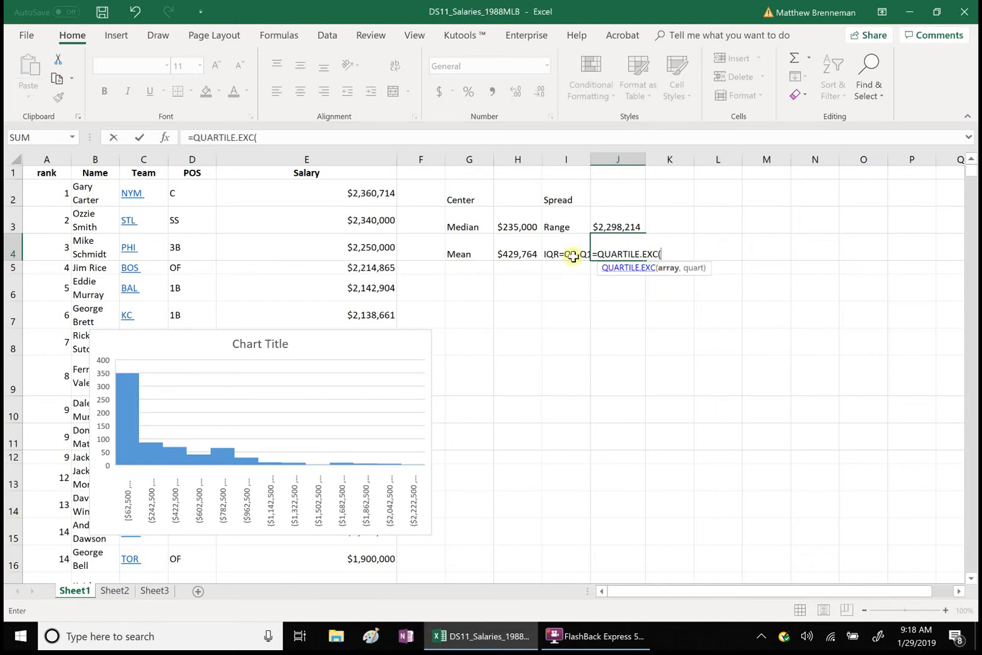
click(367, 194)
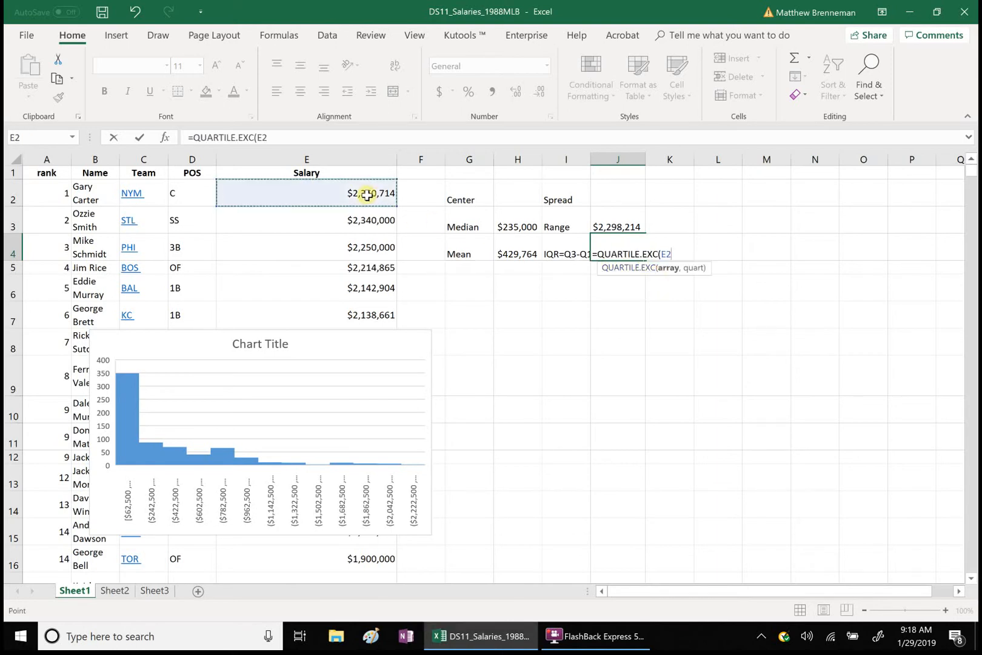
key(ctrl+shift+Down)
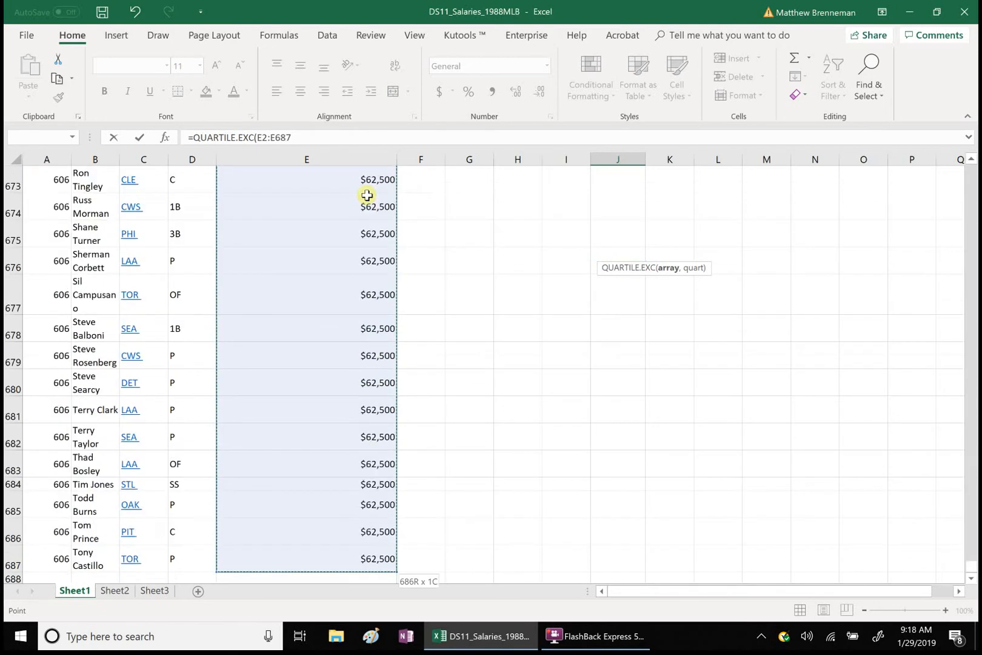
click(296, 138)
text(,)
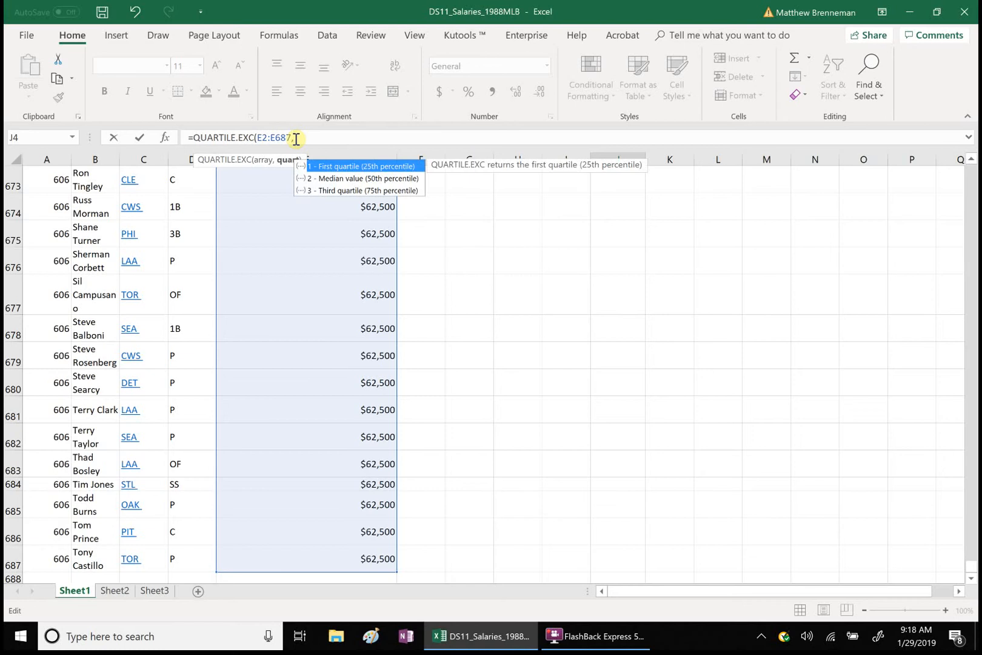
text(3))
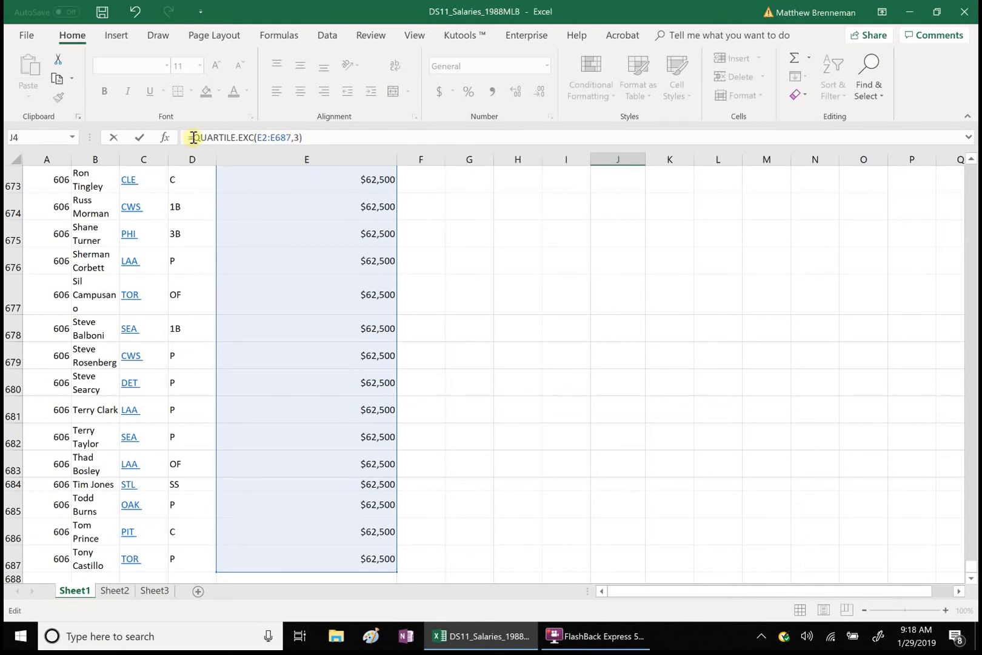
Step: Complete the IQR formula in J4 by subtracting a copy of the quartile function set to the first quartile, QUARTILE.EXC(E2:E687,1)
drag(193, 137, 315, 141)
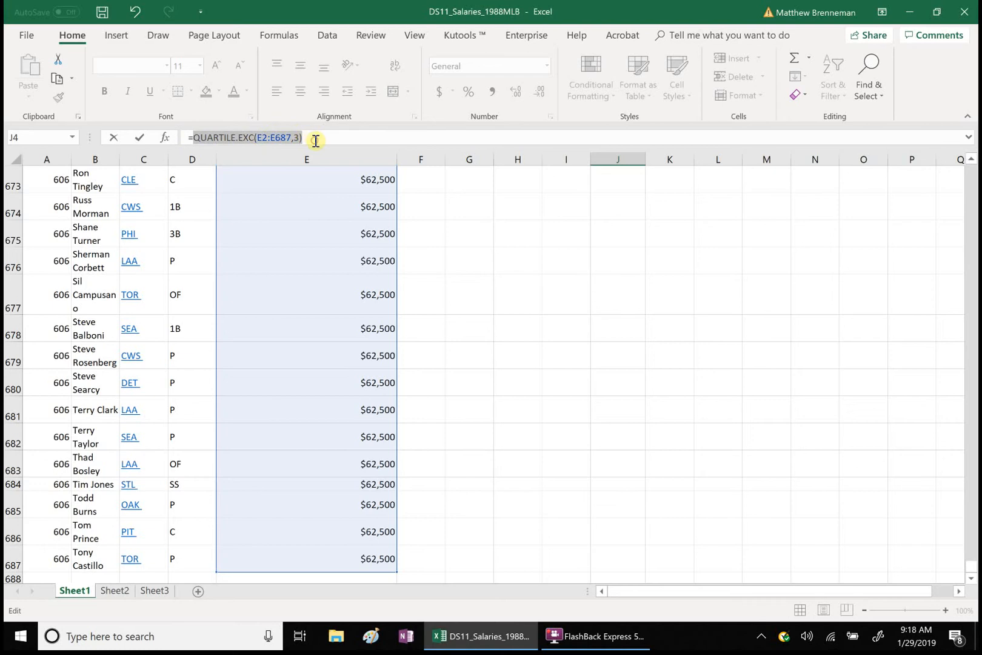
key(ctrl+x)
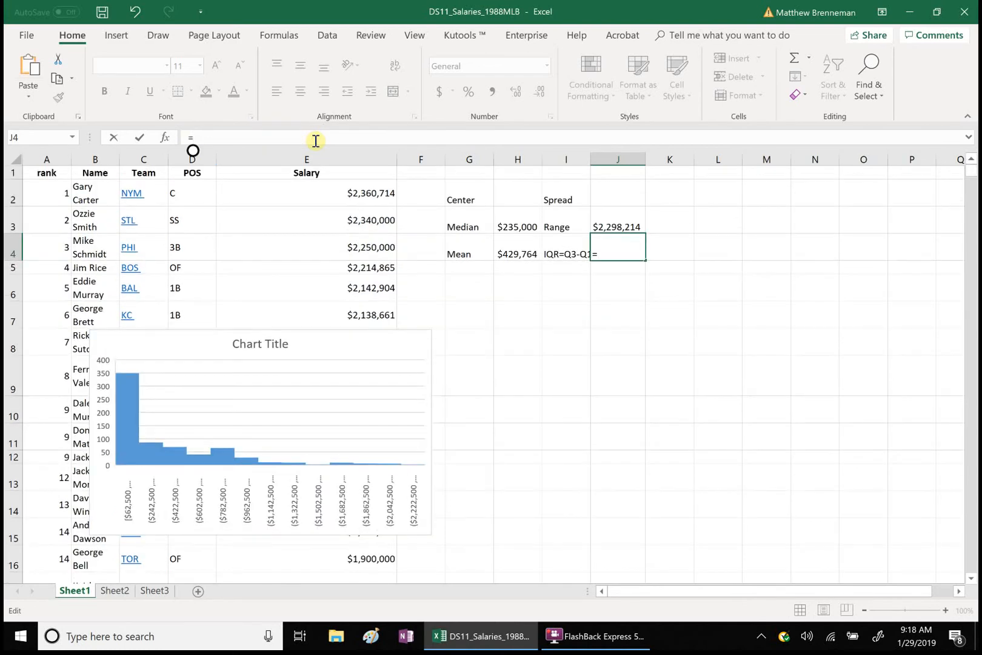
key(ctrl+v)
text(-)
key(ctrl+v)
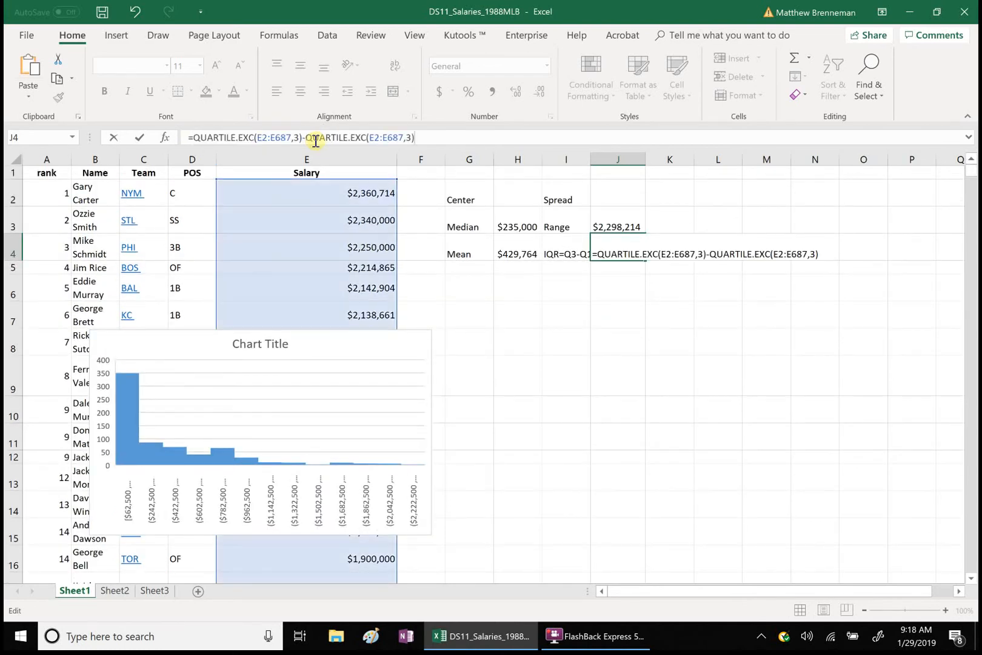
click(411, 136)
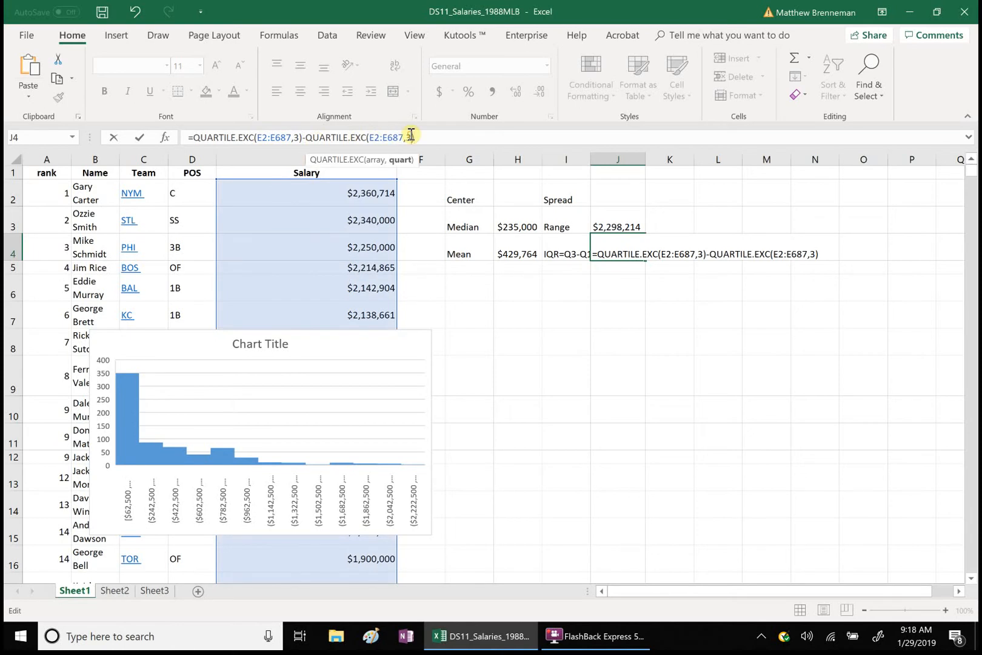
key(BackSpace)
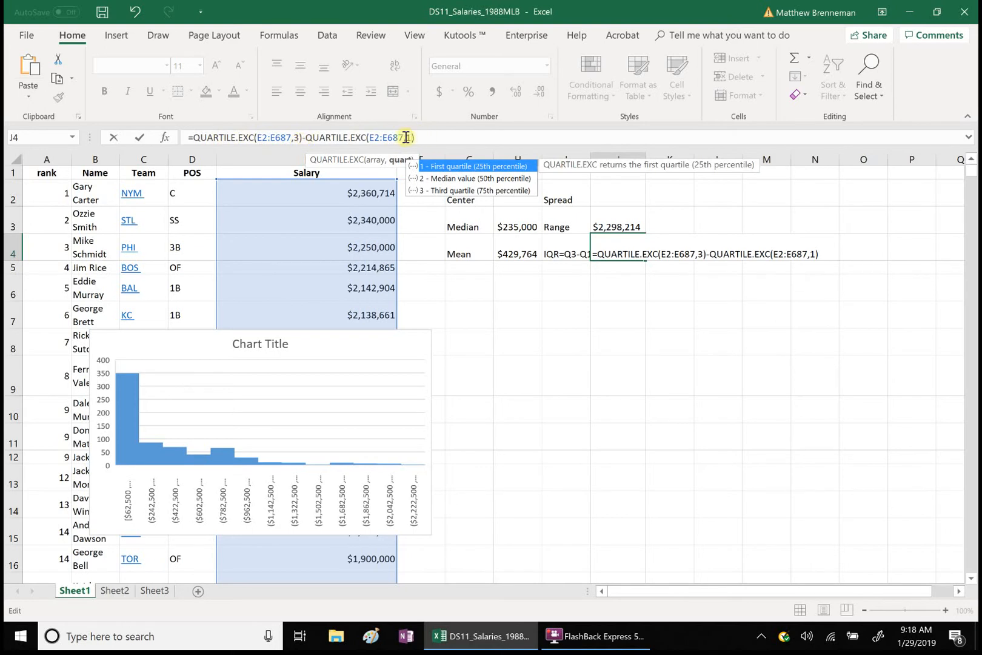
click(422, 137)
key(Return)
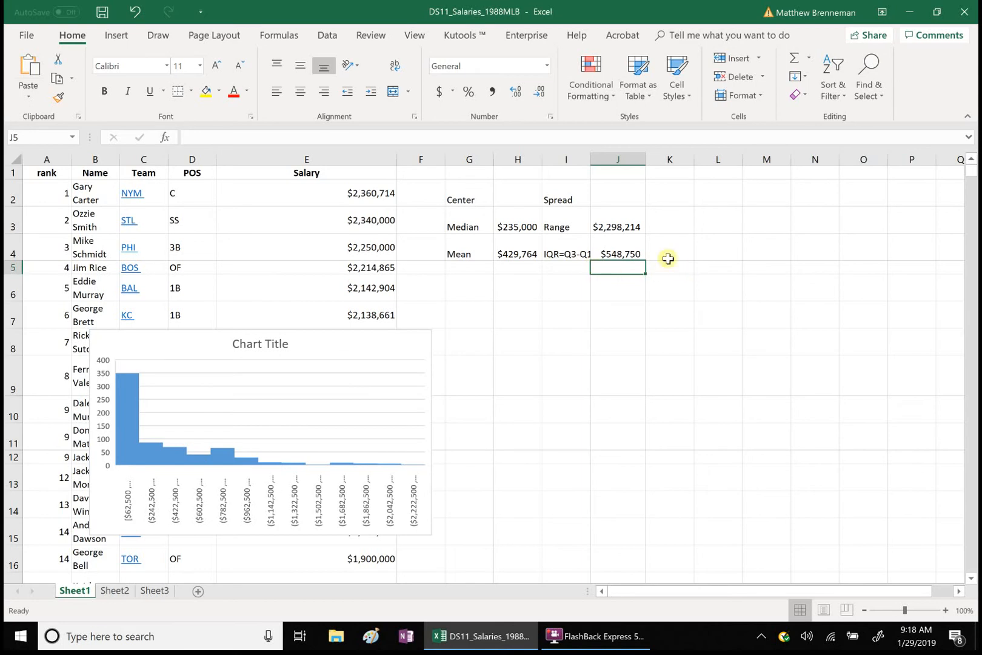
Step: Enter the label "std devtn" in cell I5
click(558, 268)
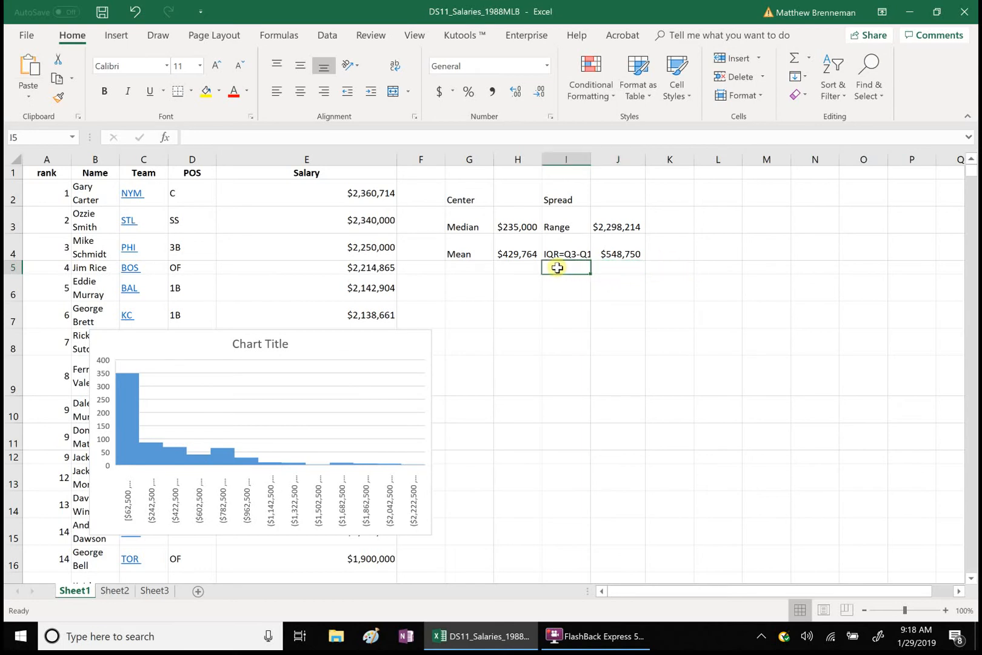
text(std devtn)
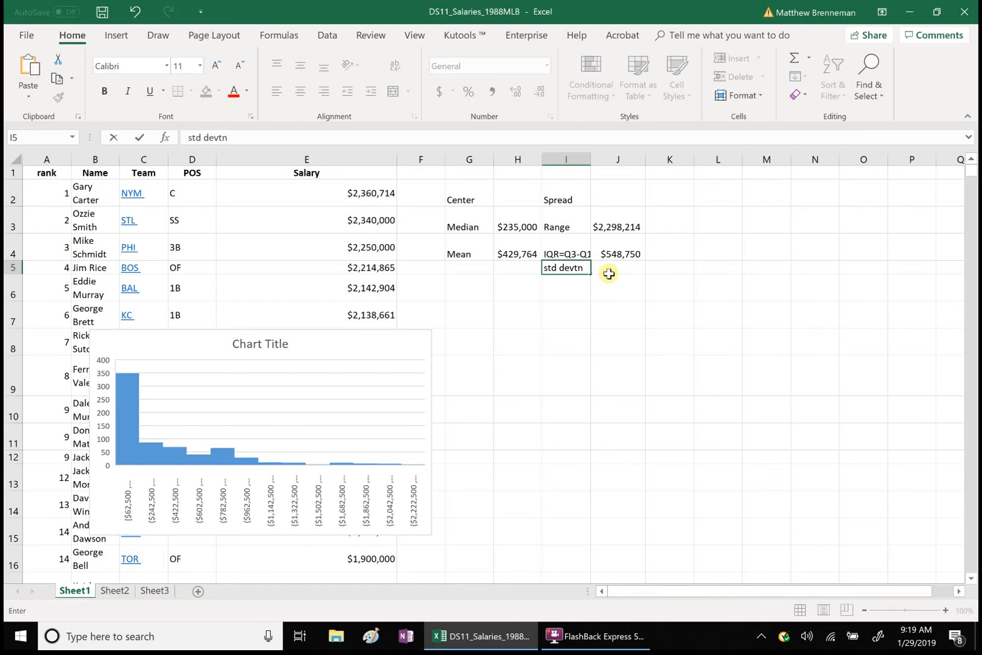
click(609, 270)
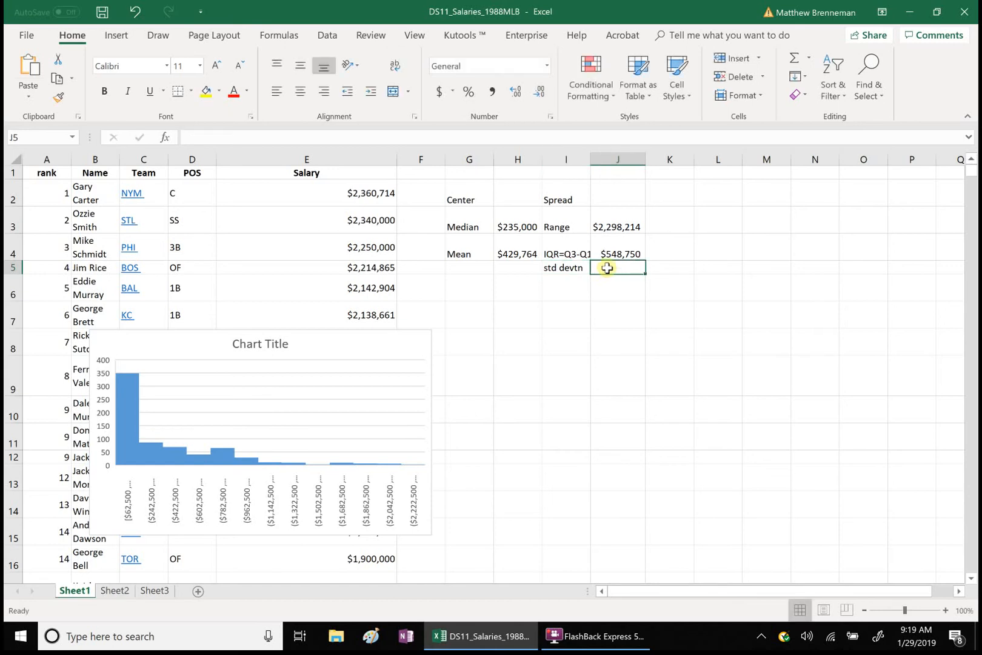
Step: Calculate the sample standard deviation of the salaries E2:E687 in cell J5 with the STDEV.S function
text(=st)
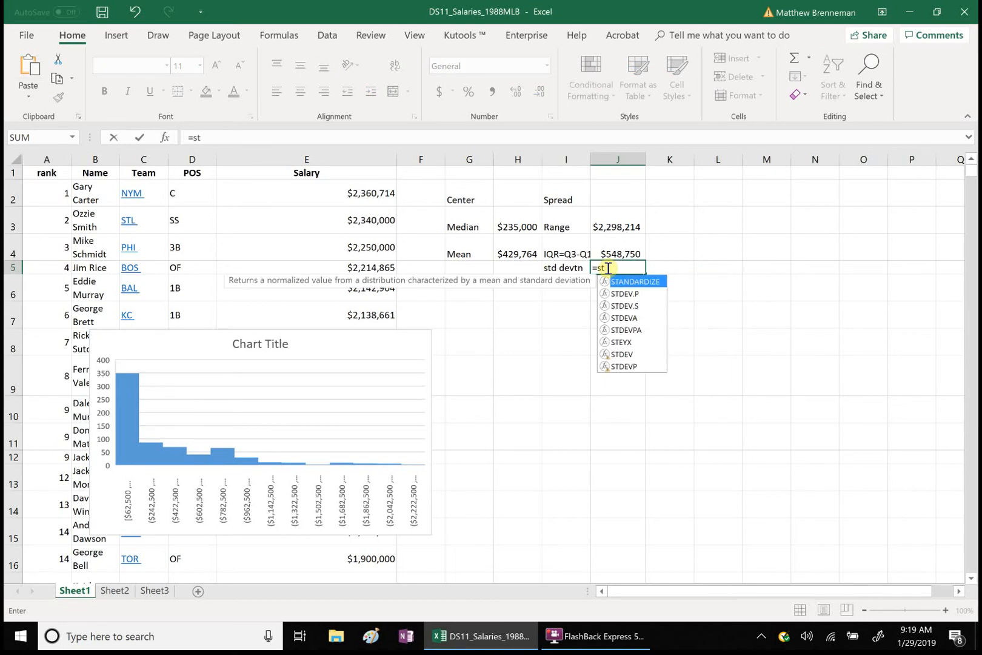
click(623, 308)
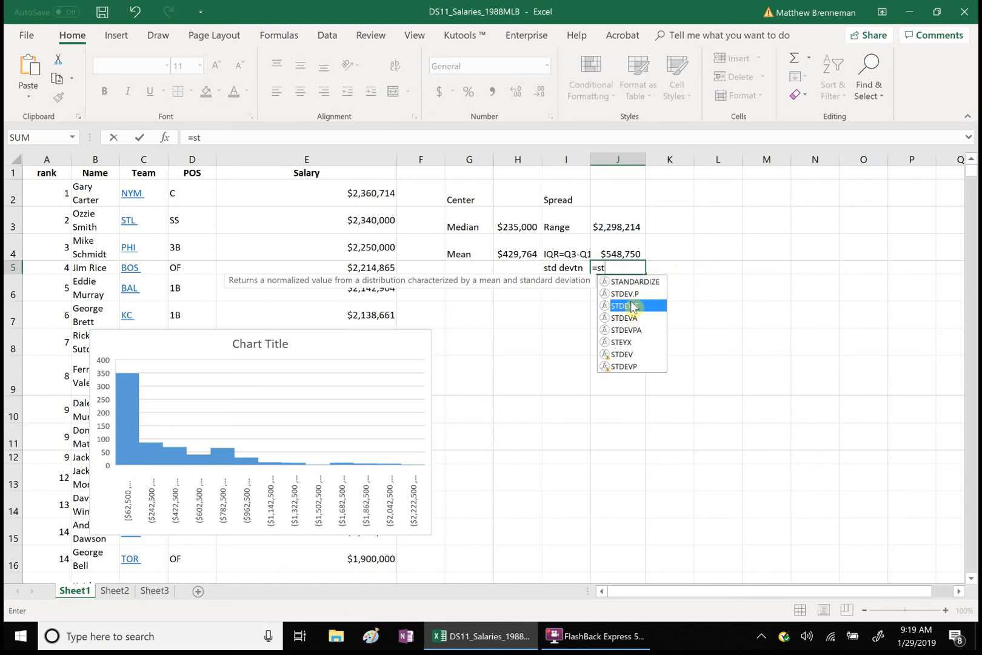
double_click(630, 307)
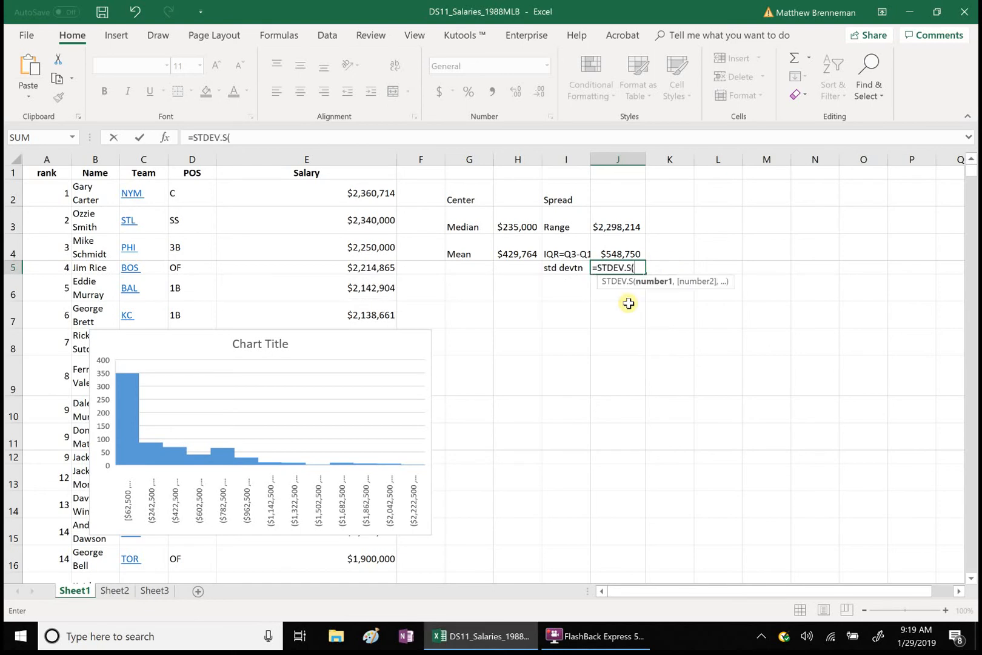
click(370, 199)
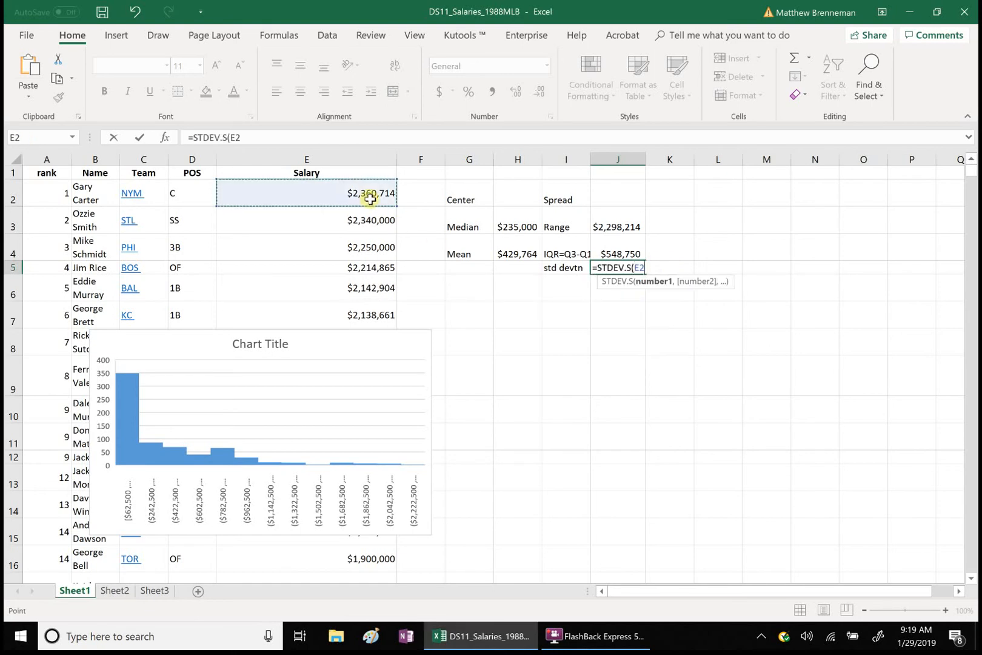
key(ctrl+shift+Down)
key(Return)
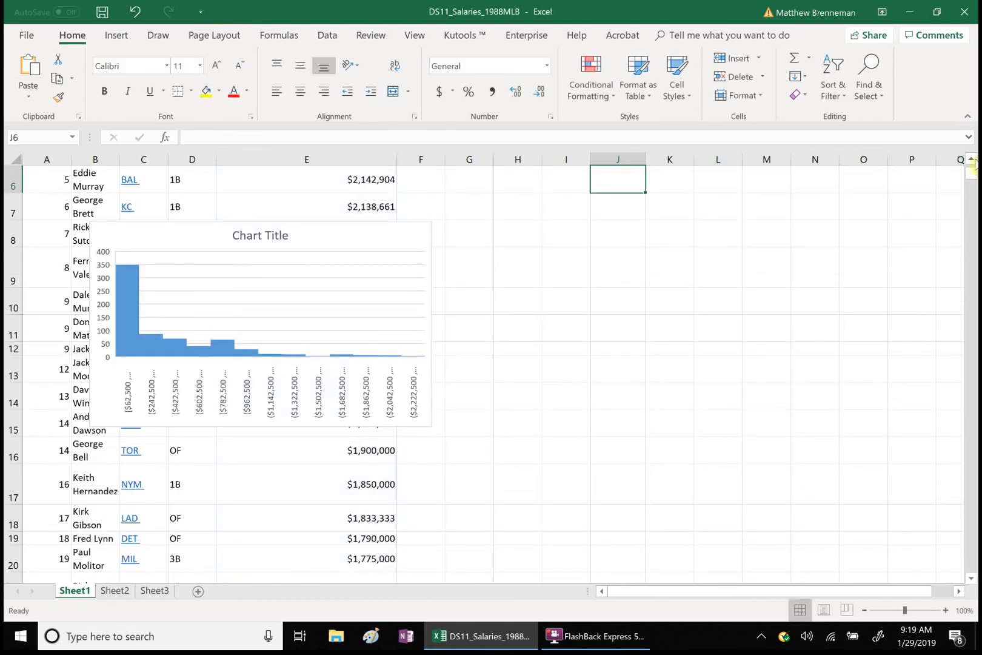
scroll(972, 161, up, 2)
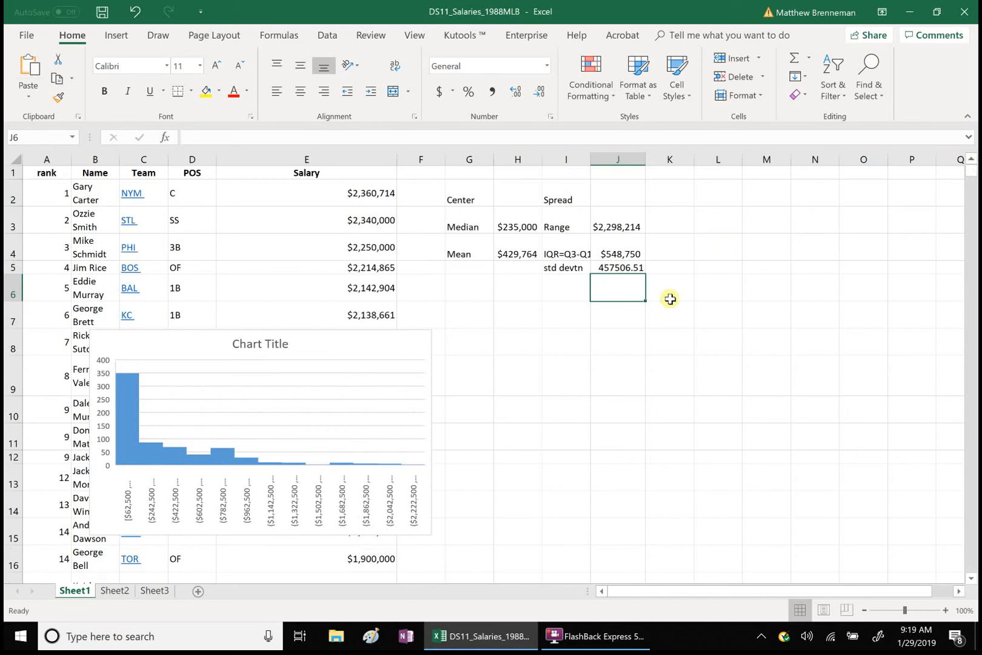
click(627, 368)
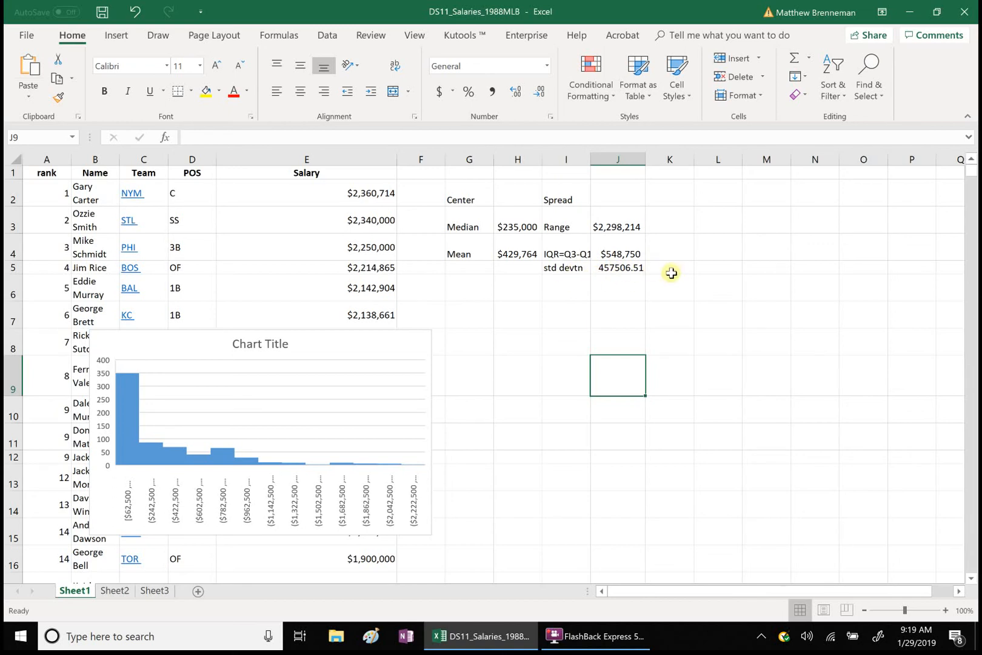
Step: Highlight the median label and value (G3:H3) and the IQR label and value (I4:J4) with yellow fill
scroll(674, 277, right, 1)
scroll(674, 277, right, 1)
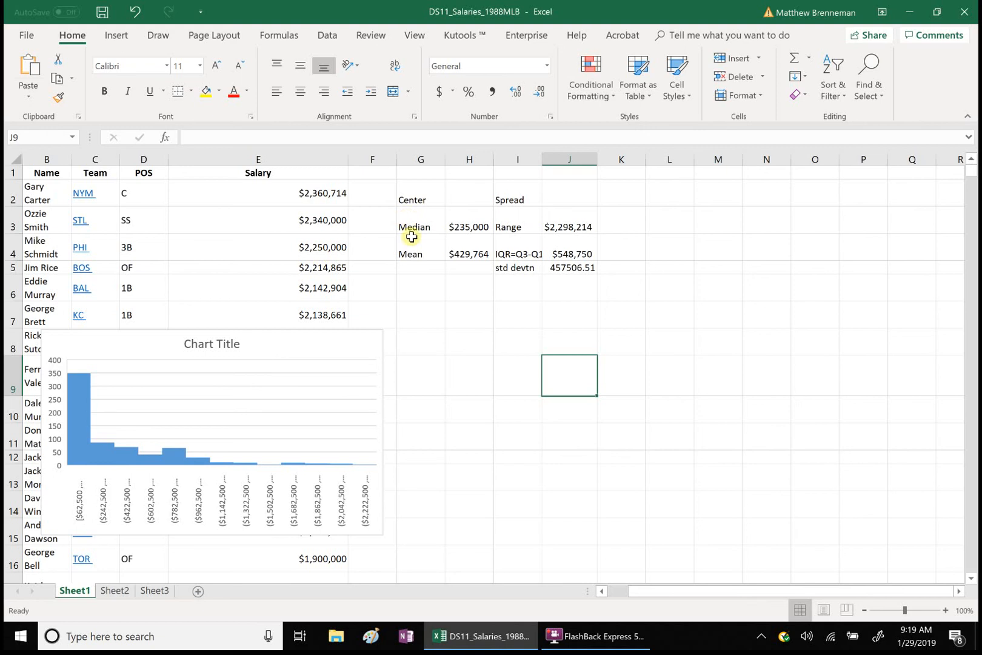
drag(410, 228, 454, 230)
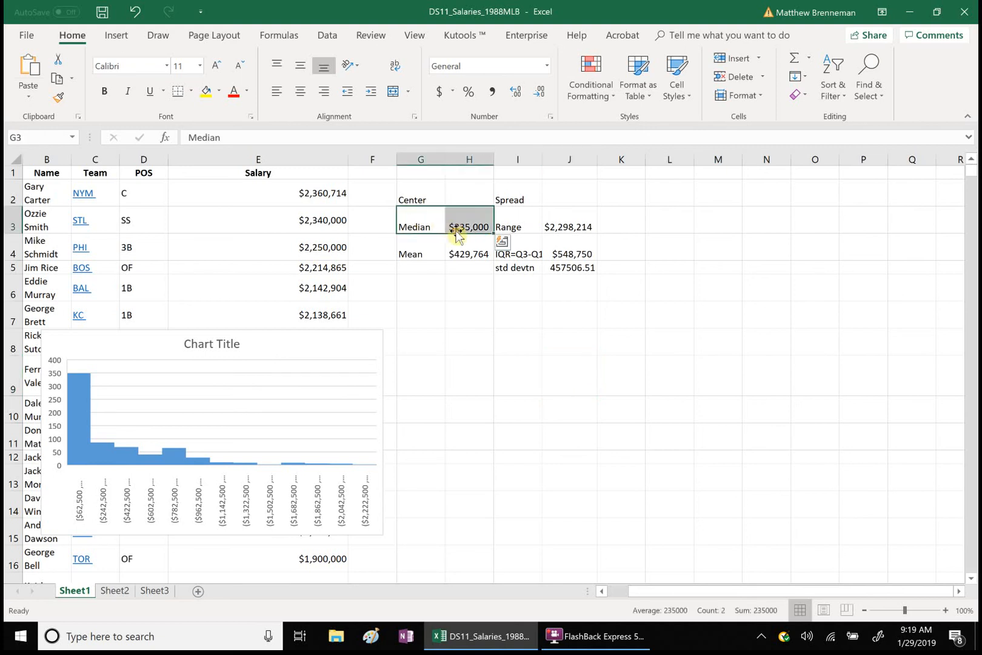
click(206, 93)
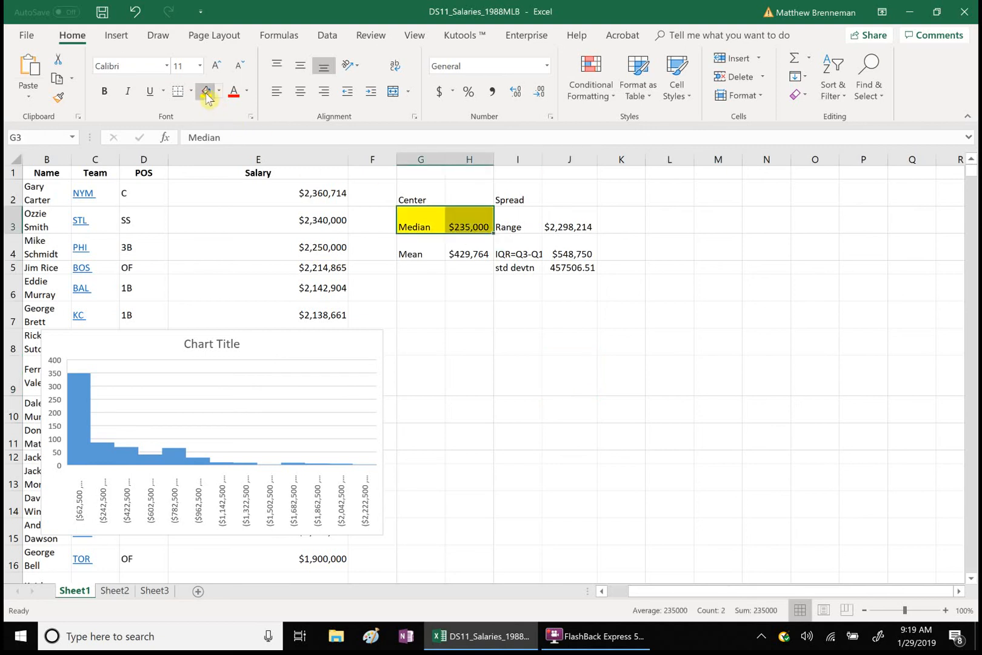
drag(505, 254, 570, 254)
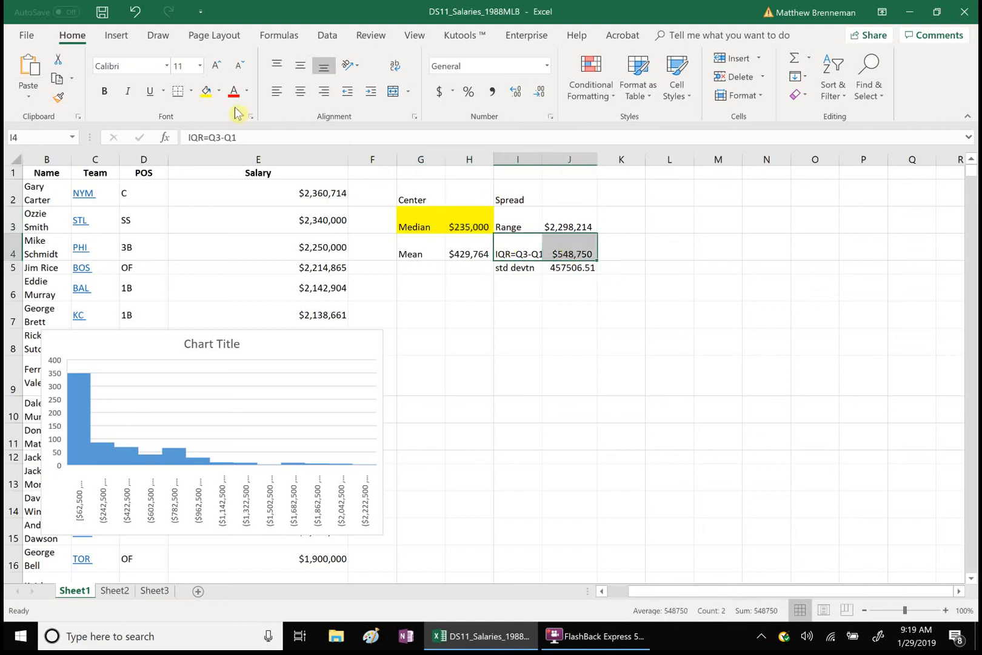
click(206, 92)
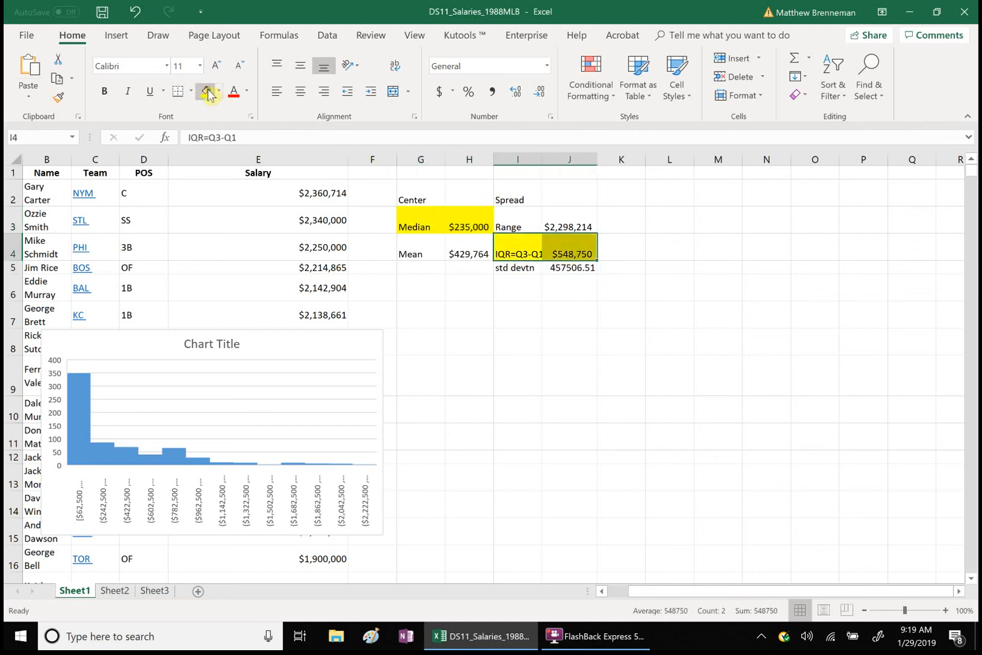
click(654, 352)
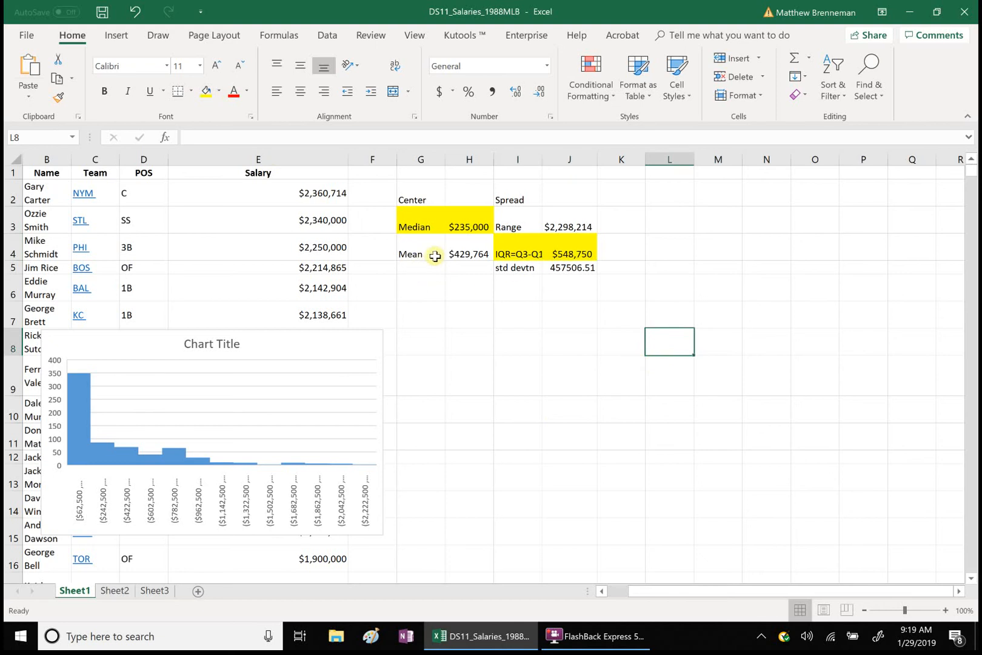